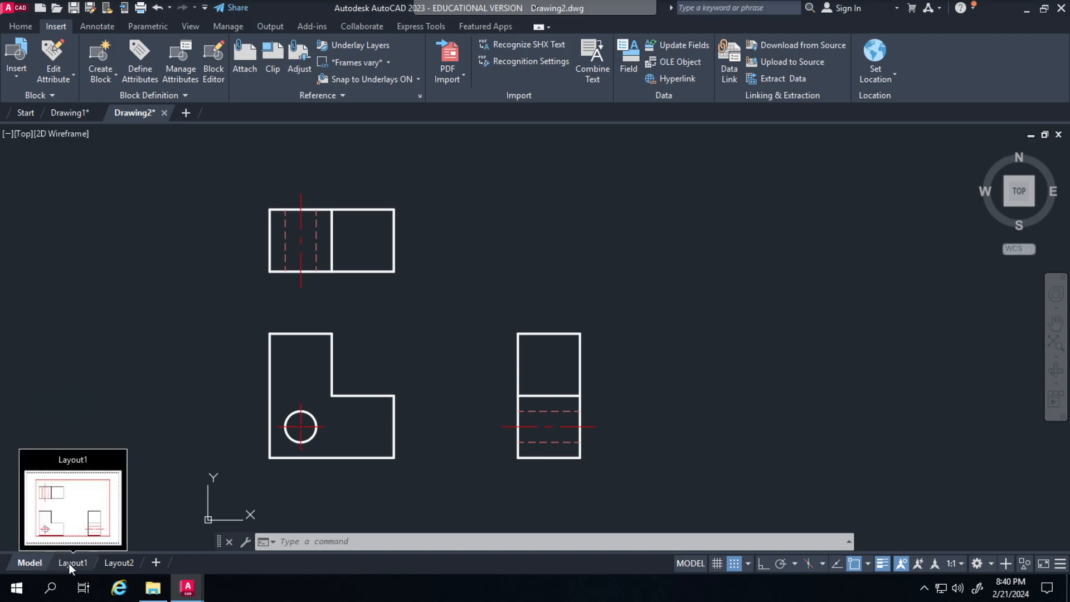
Switch from the model to the Layout1 sheet and enlarge it
click(68, 562)
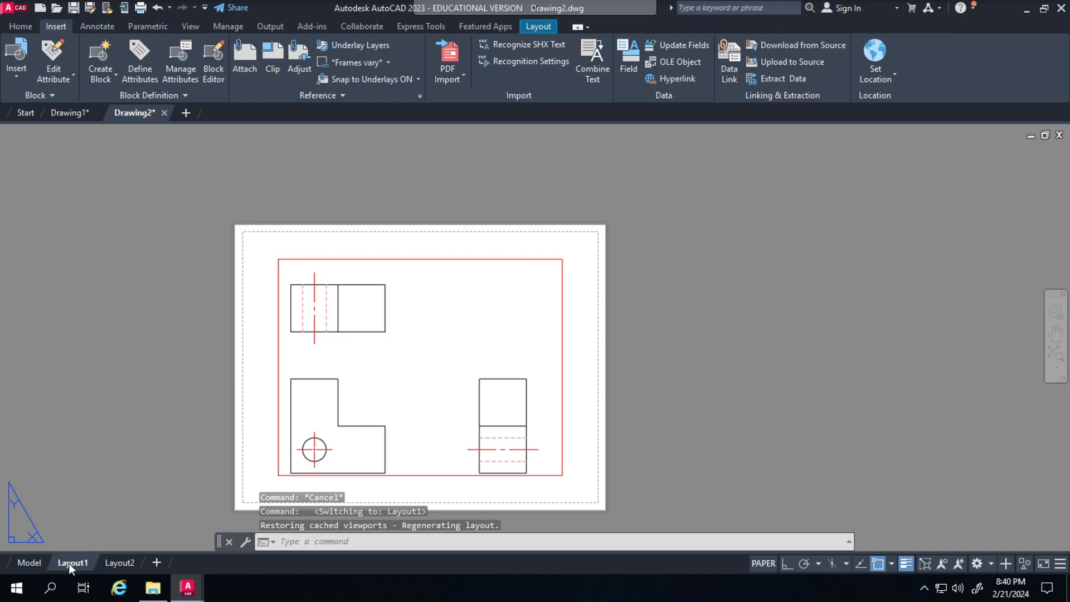
scroll(201, 412, up, 2)
middle_drag(210, 406, 203, 352)
scroll(195, 324, down, 2)
scroll(196, 322, up, 2)
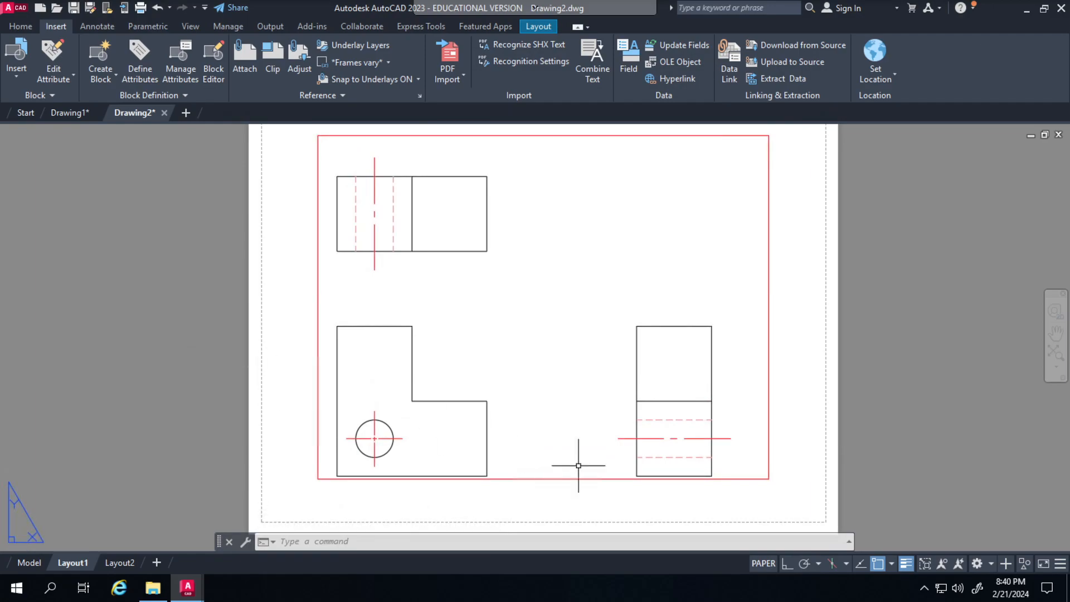
Inside the viewport's model space, dimension the overall width of the top view and the overall height of the side view
click(765, 566)
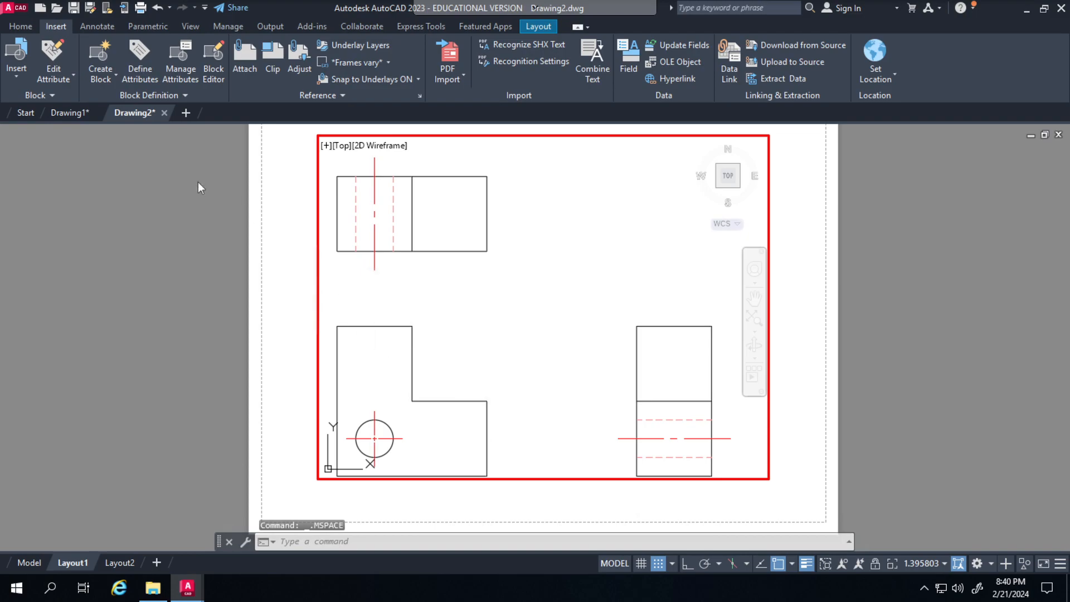
click(9, 29)
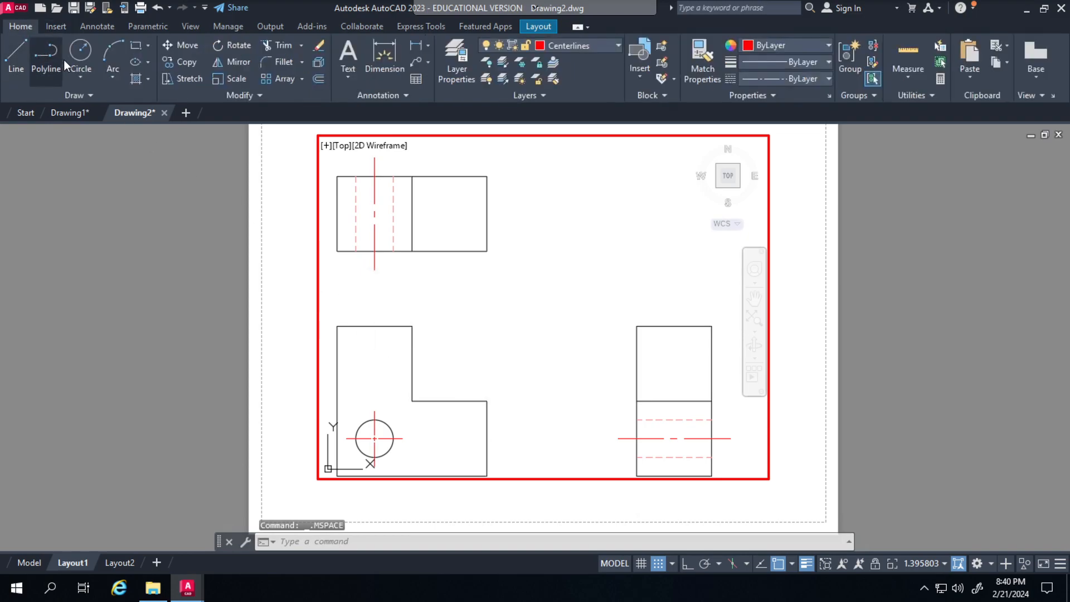
click(78, 56)
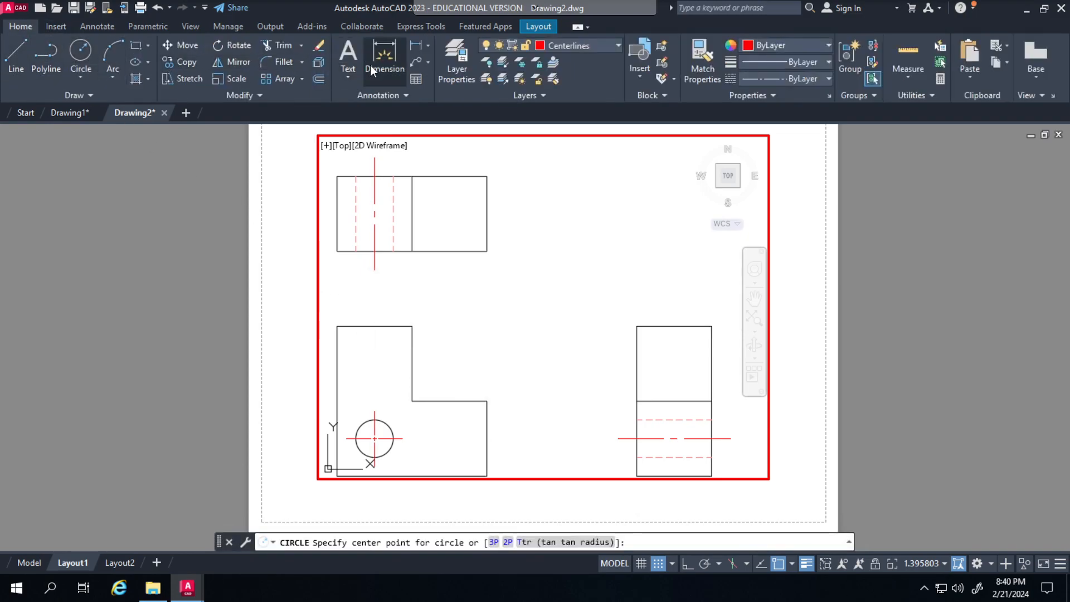
click(384, 58)
click(468, 251)
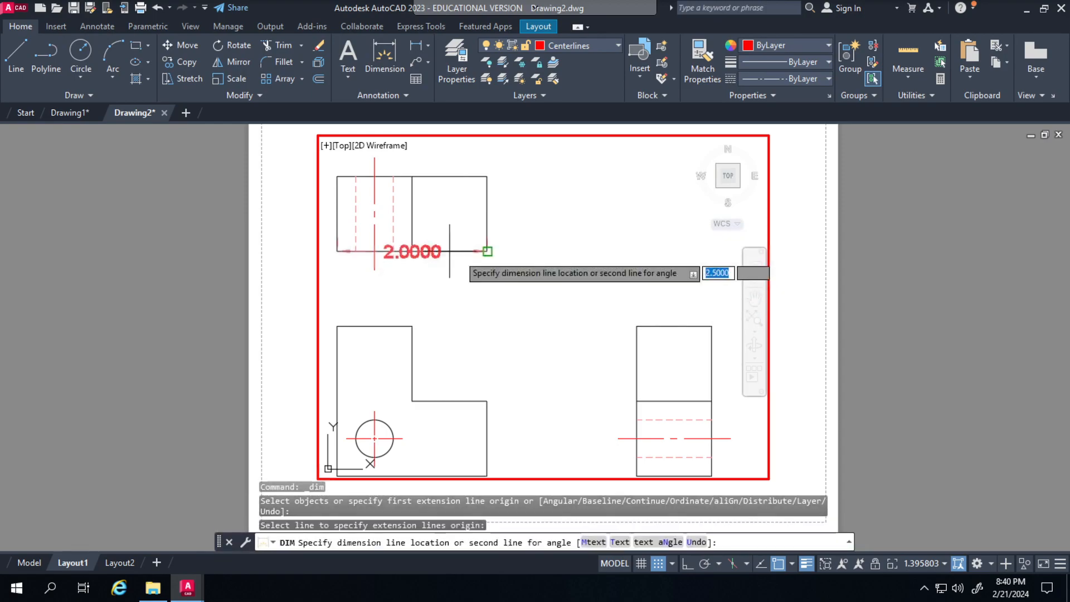
click(468, 288)
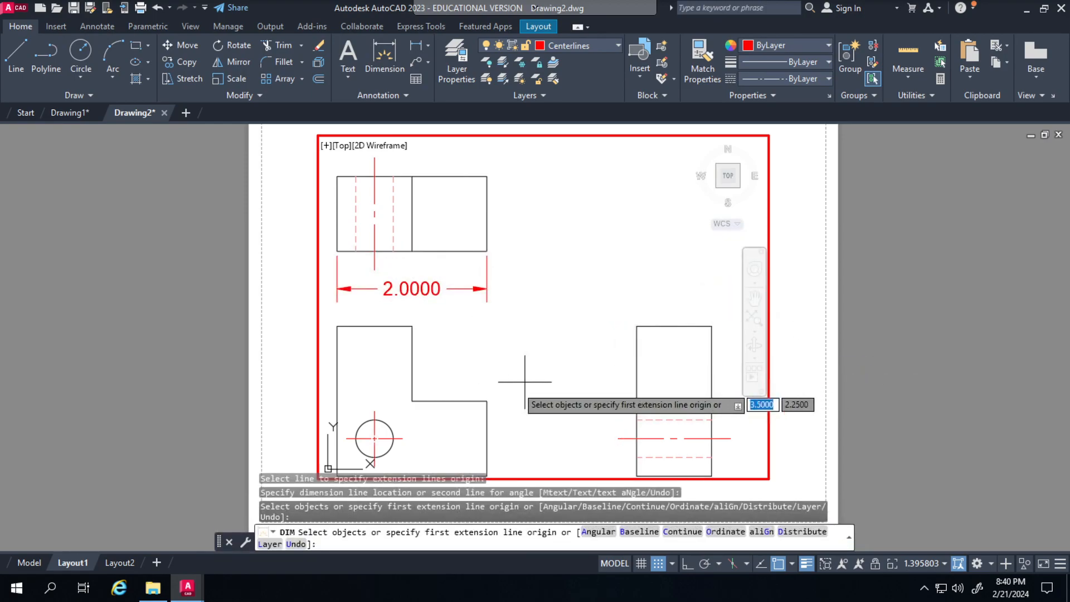
click(636, 362)
click(599, 382)
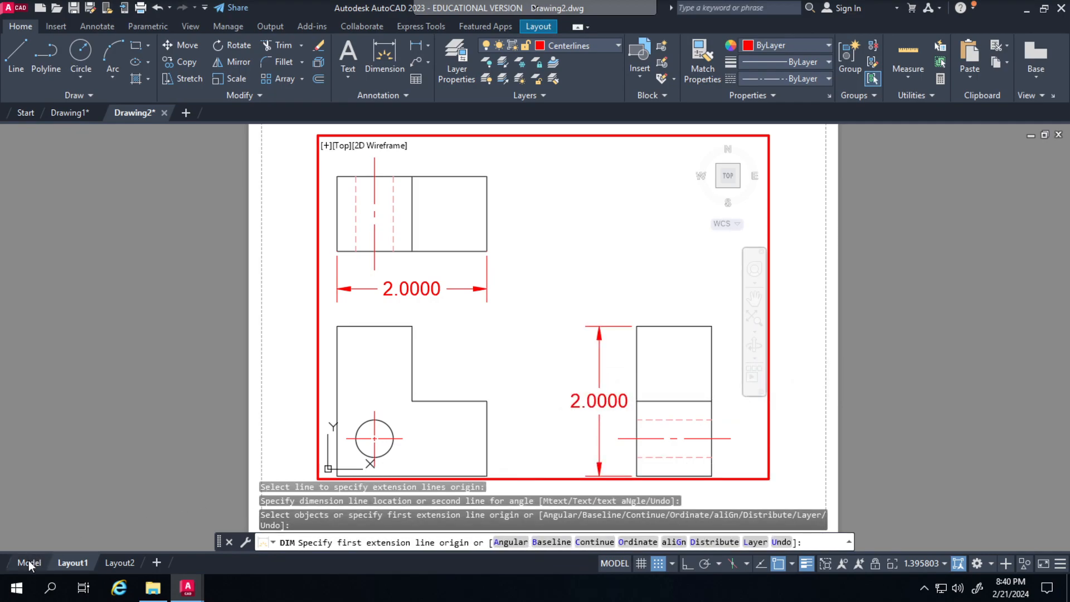
Delete the width and height dimensions from the model and return to the Layout1 sheet in paper space
click(607, 562)
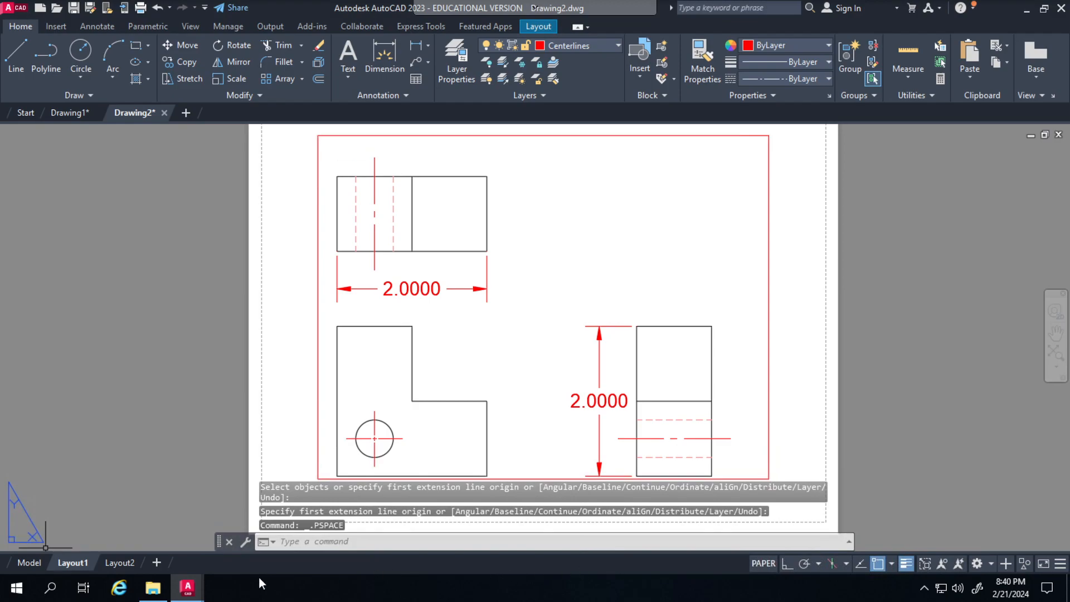
click(34, 567)
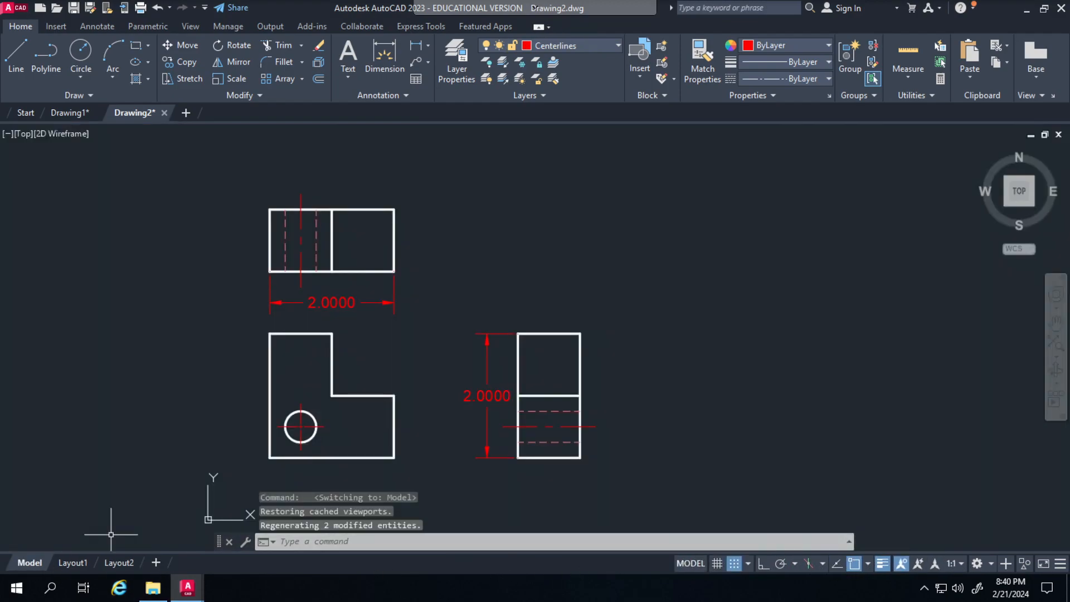
click(397, 302)
mouse_move(397, 306)
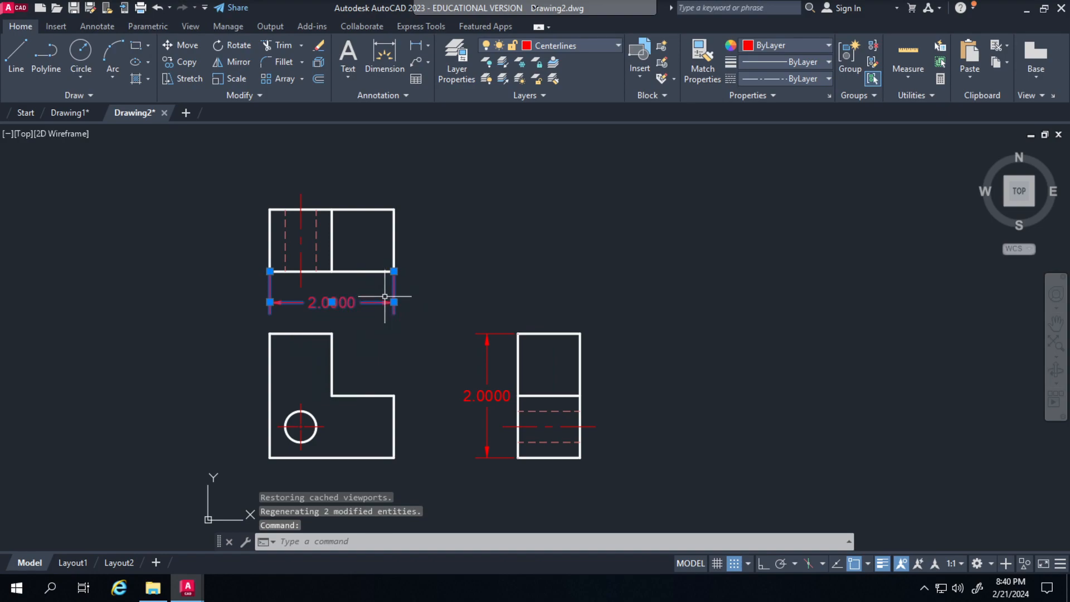
key(Delete)
click(489, 359)
click(479, 370)
key(Delete)
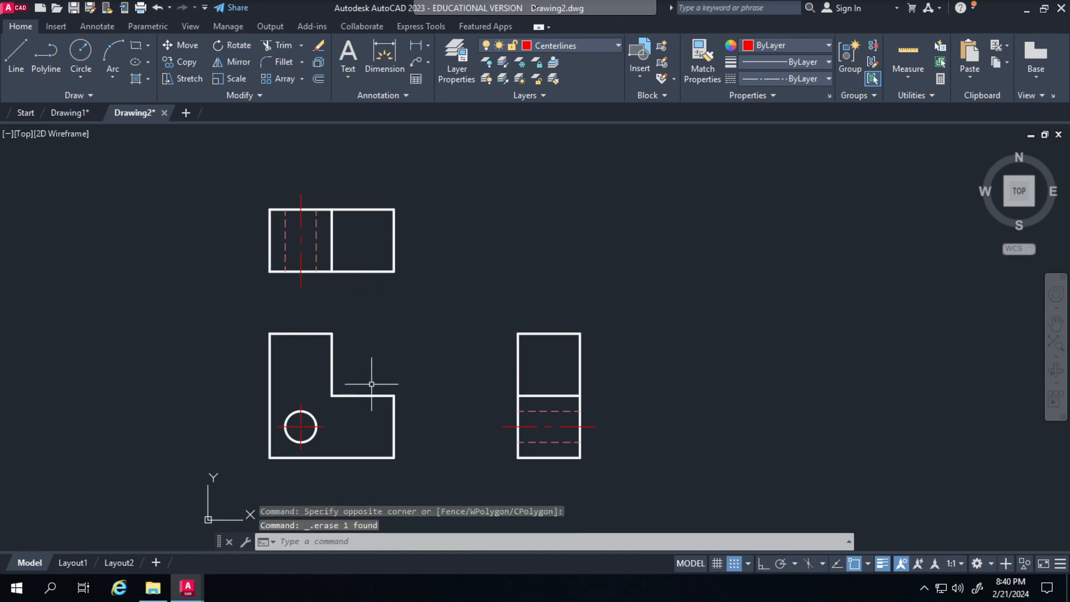
click(72, 562)
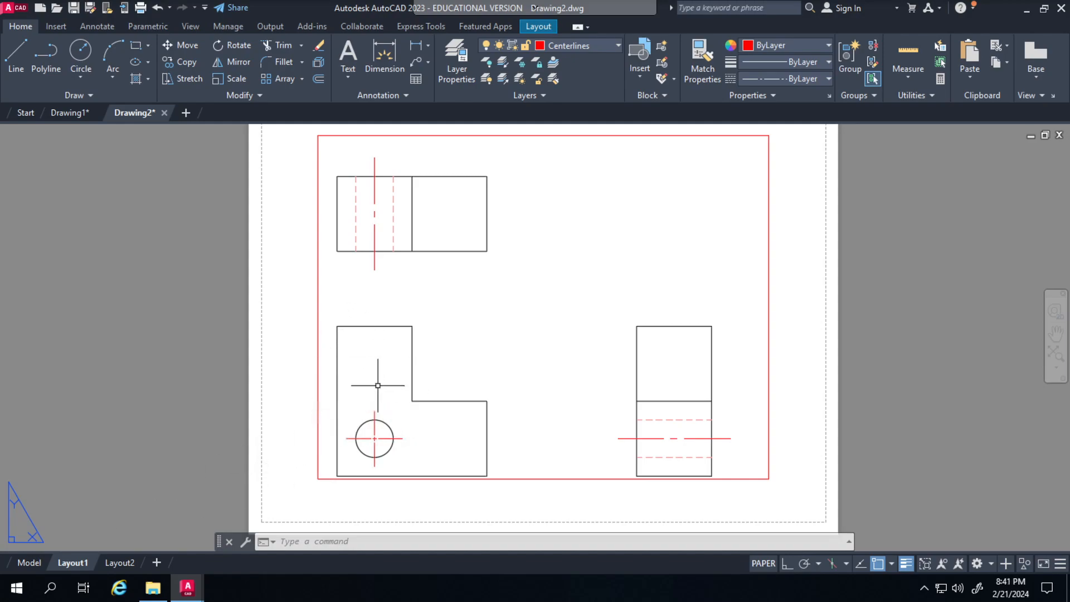
Look through the Help article on the Insert Block command and its related topics
mouse_move(28, 565)
click(61, 28)
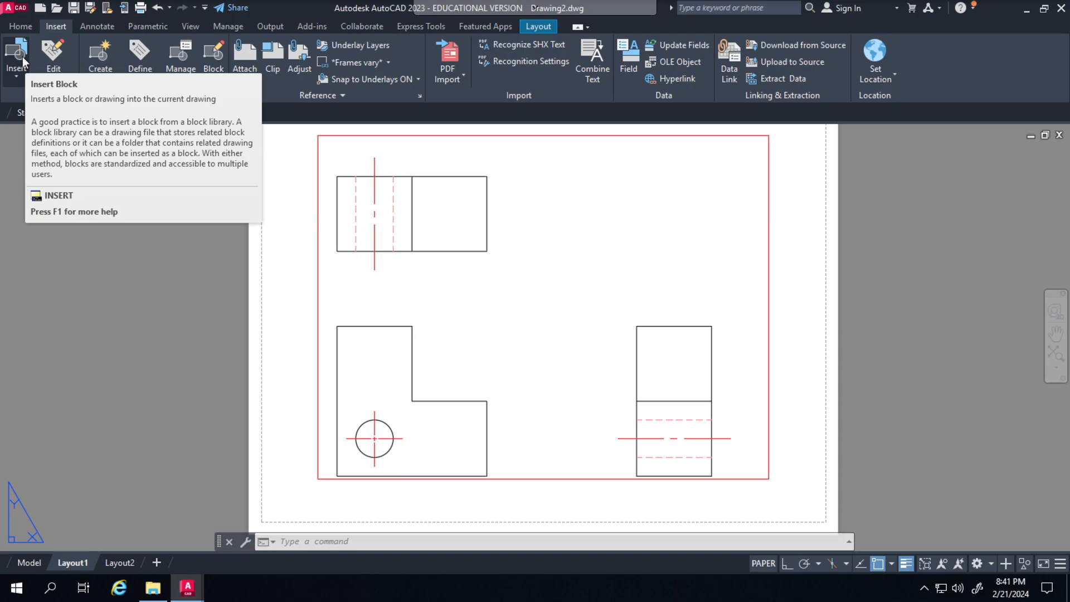
key(F1)
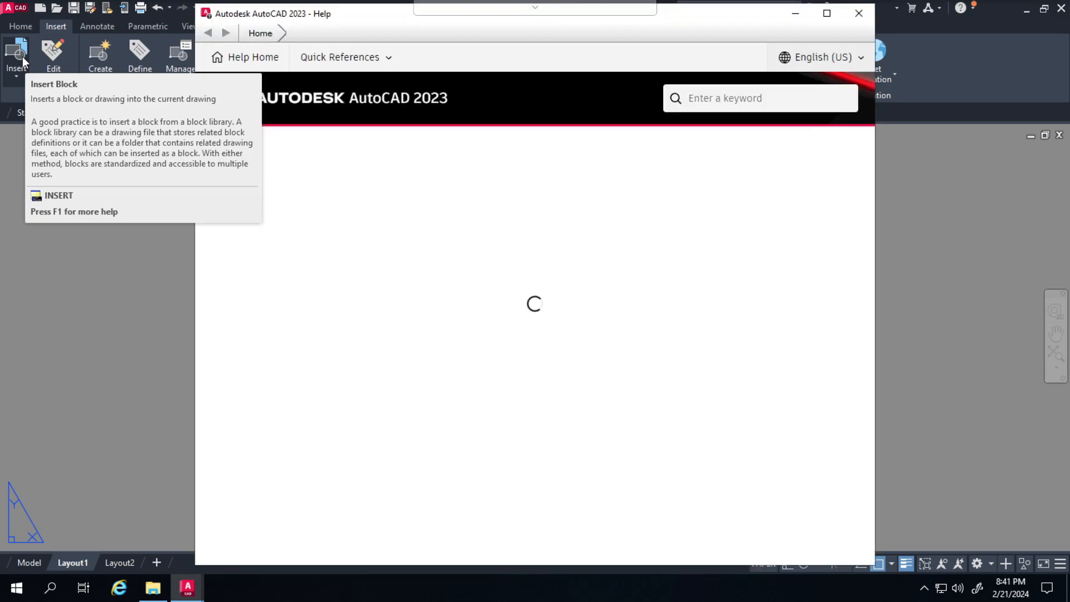
scroll(650, 291, down, 8)
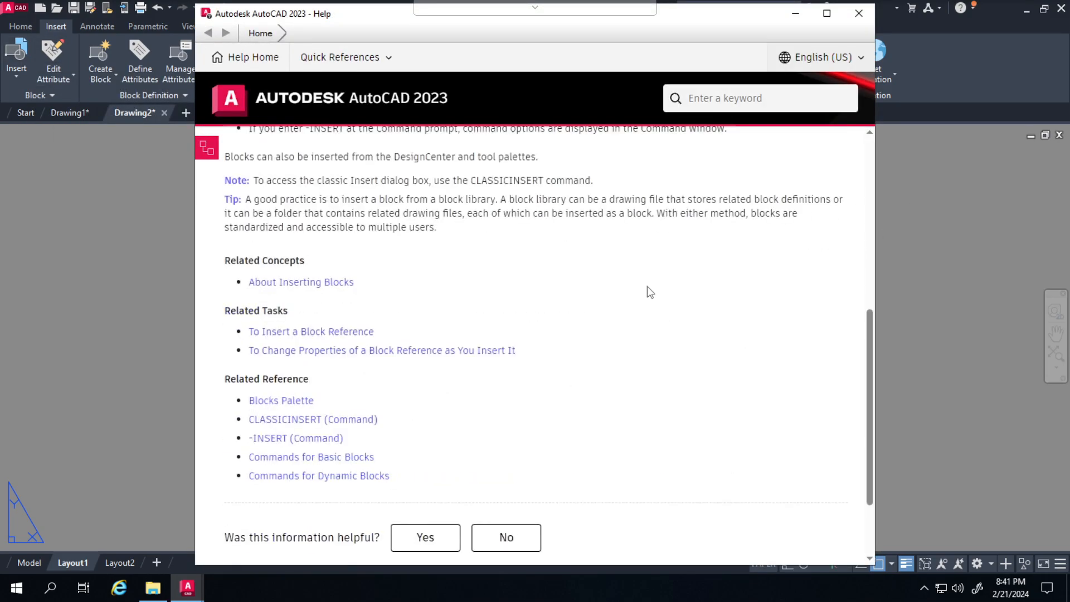
scroll(650, 291, up, 2)
scroll(647, 286, up, 3)
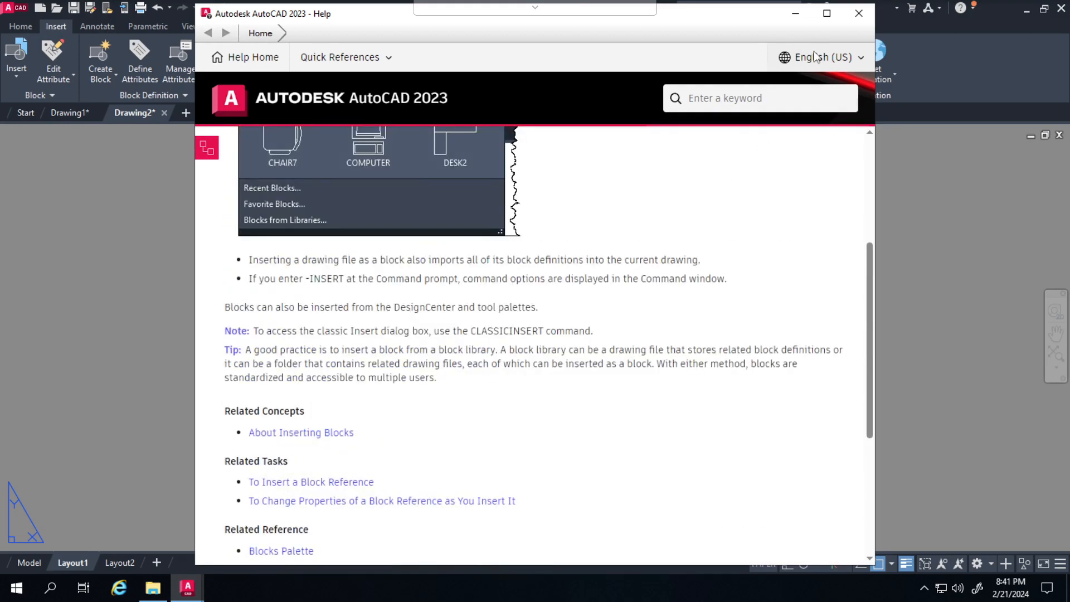
click(858, 13)
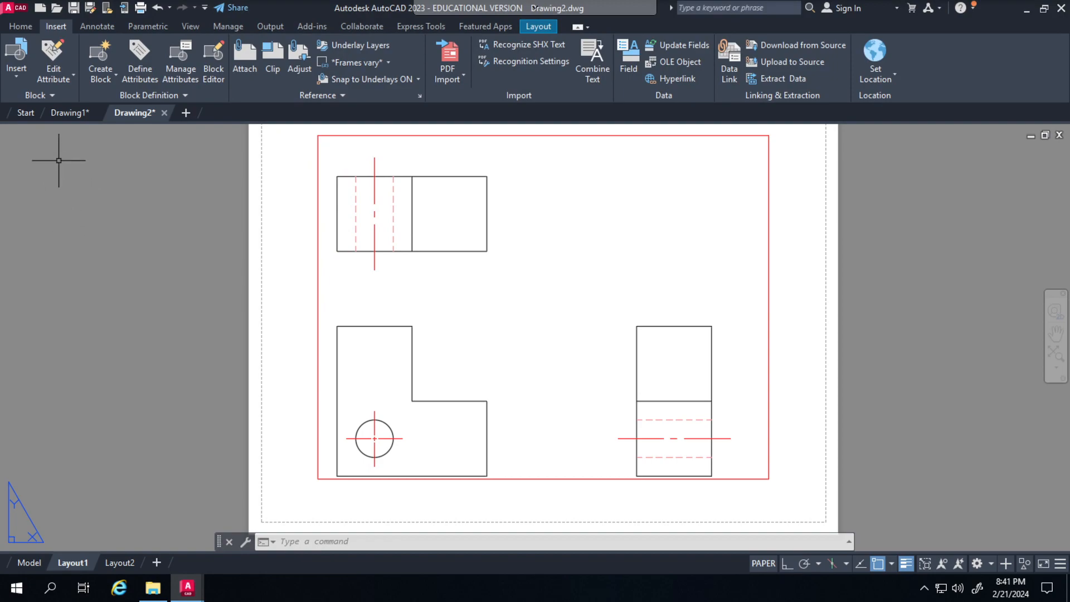
click(17, 61)
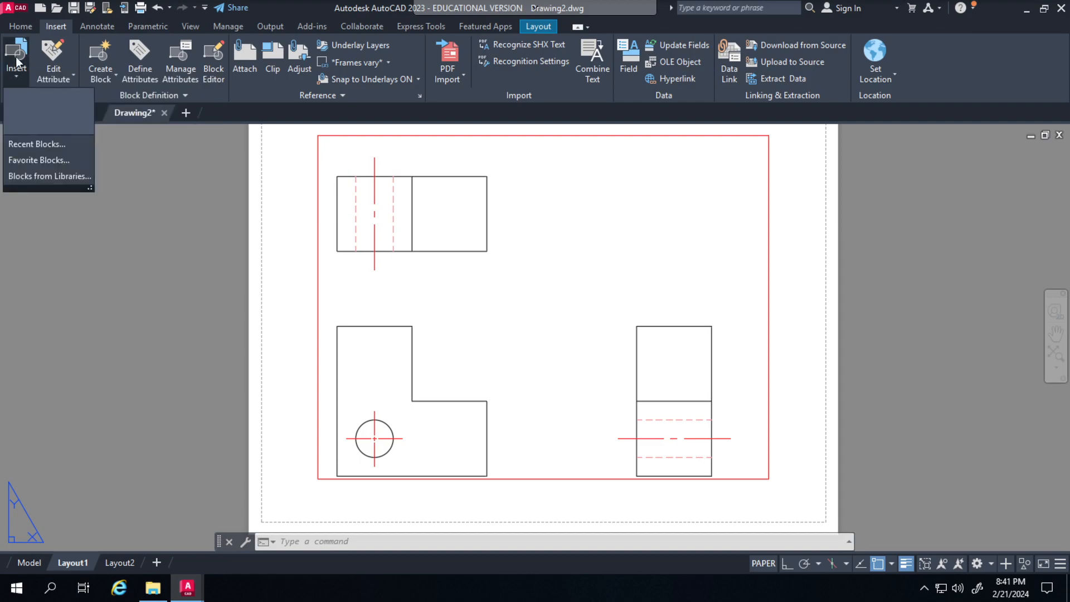
click(51, 176)
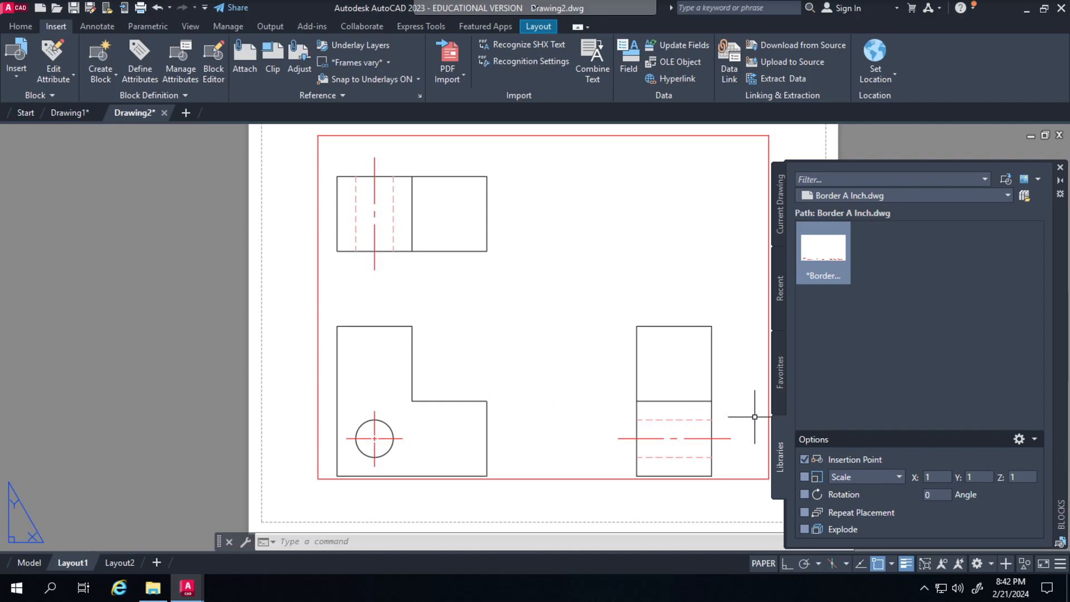
click(1034, 183)
click(942, 273)
click(1060, 167)
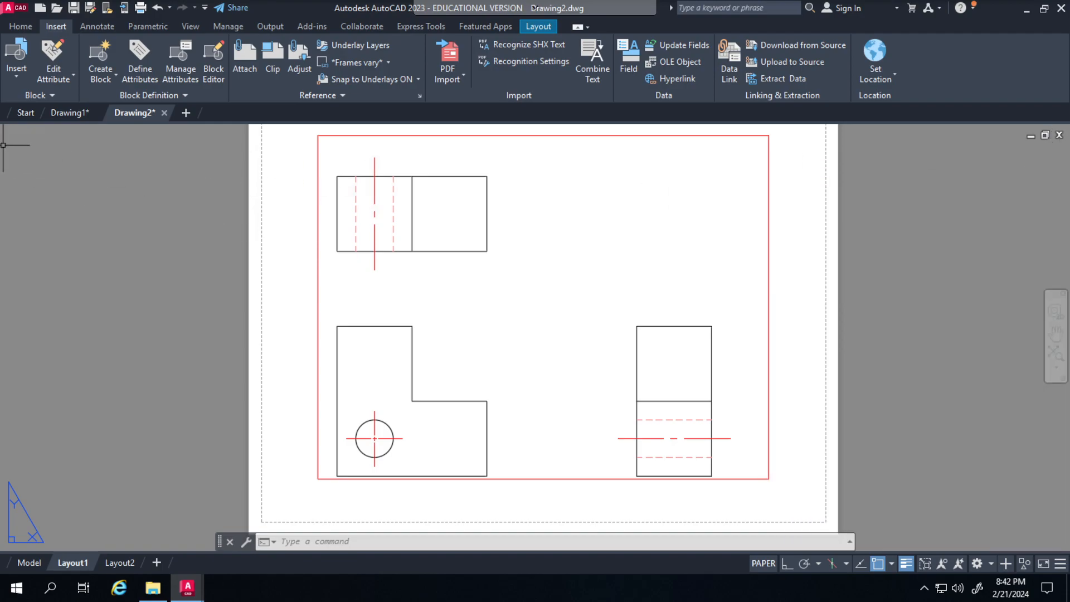
Display the block libraries for insertion with Border A Inch.dwg as the selected library
click(13, 78)
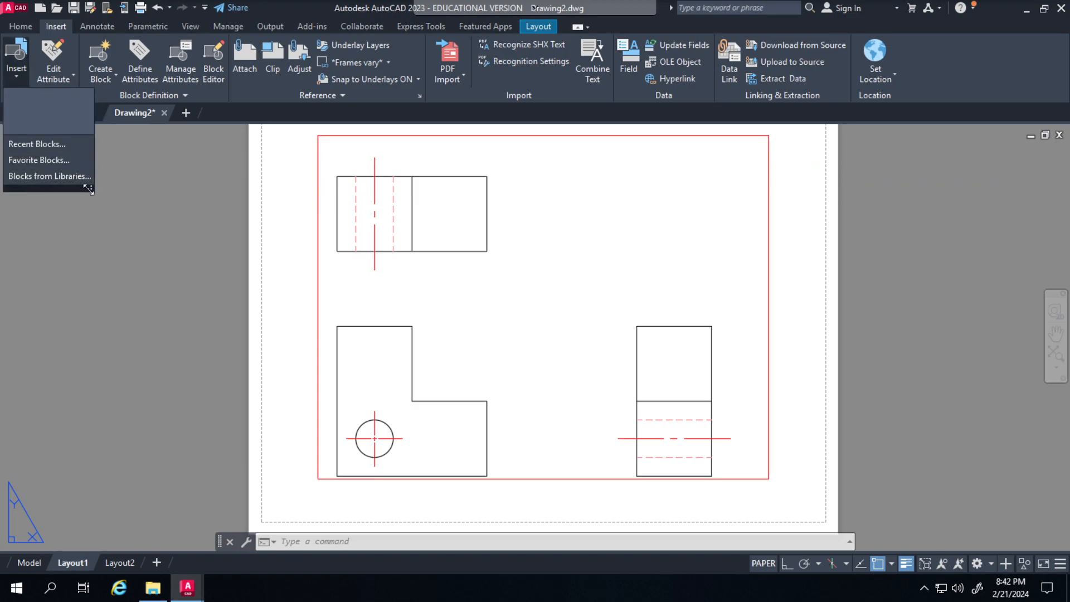
click(41, 177)
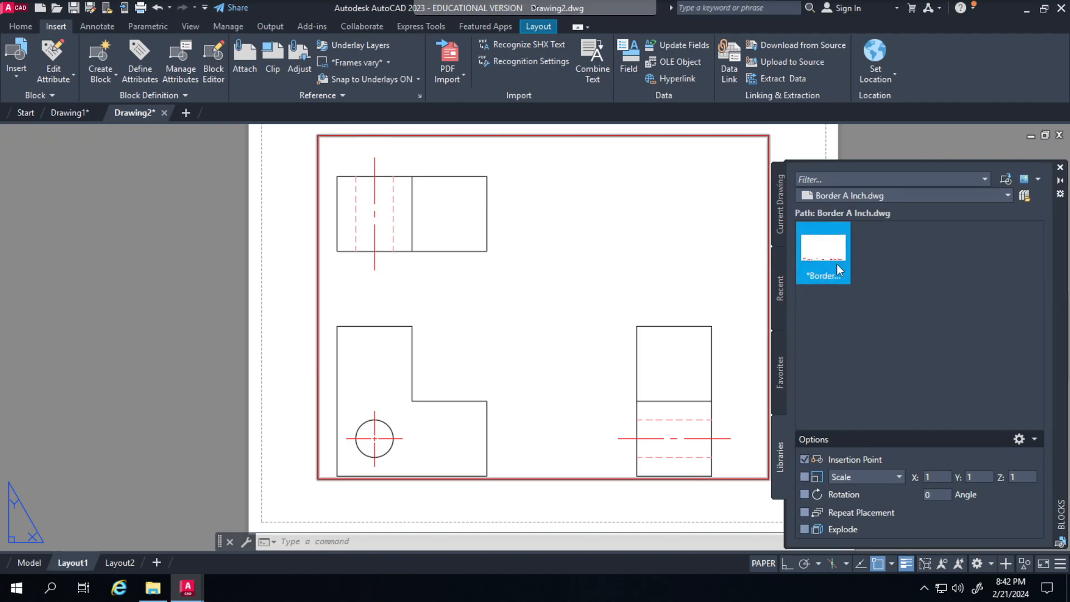
click(853, 200)
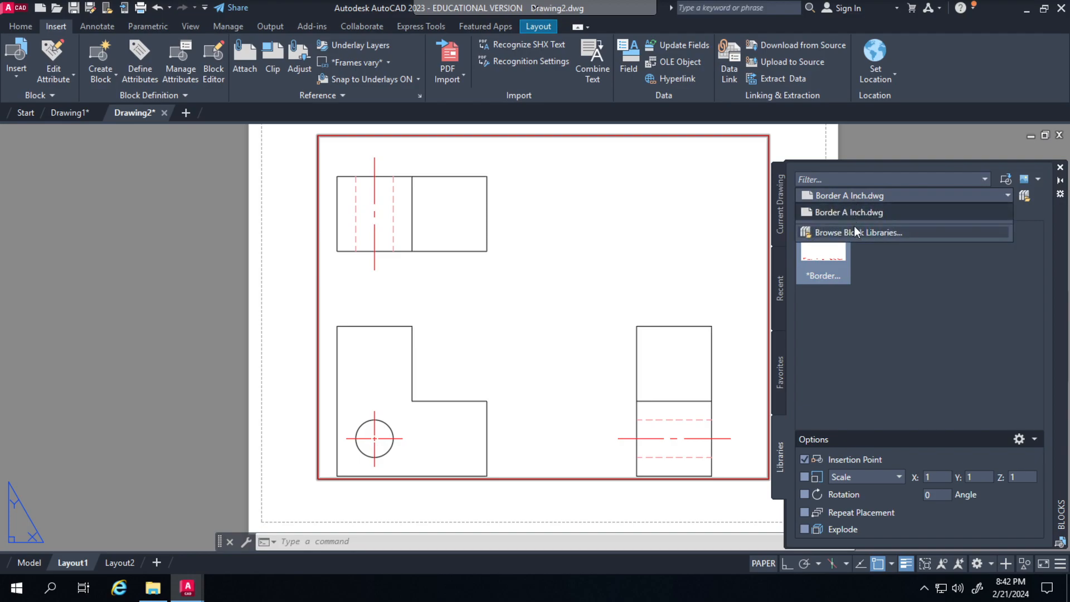
click(853, 212)
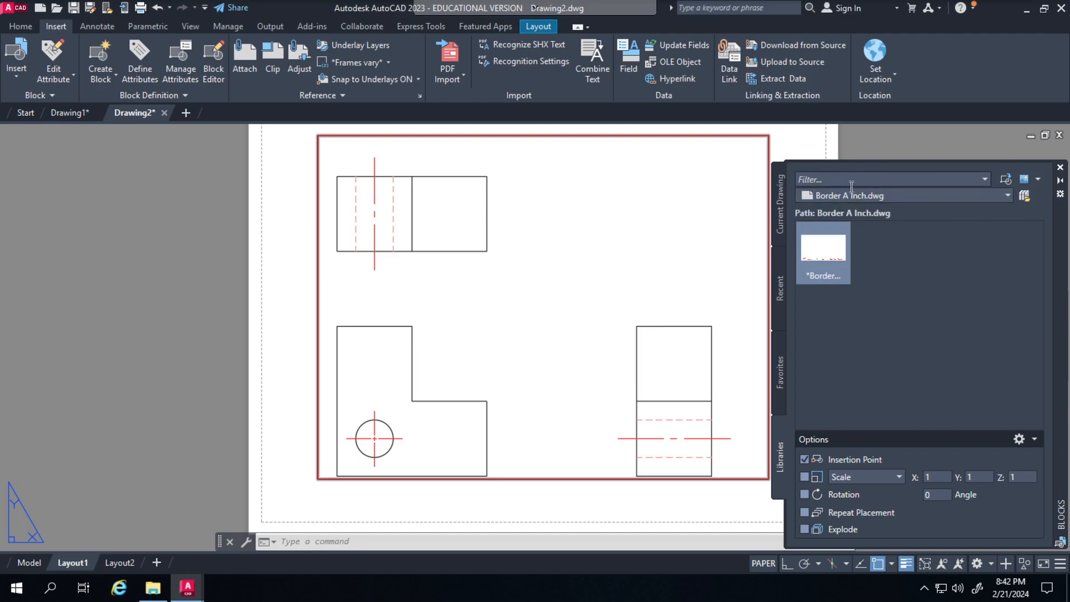
Browse for a block library in the Engineering Technology\ET100 folder on the J: network share
click(1024, 197)
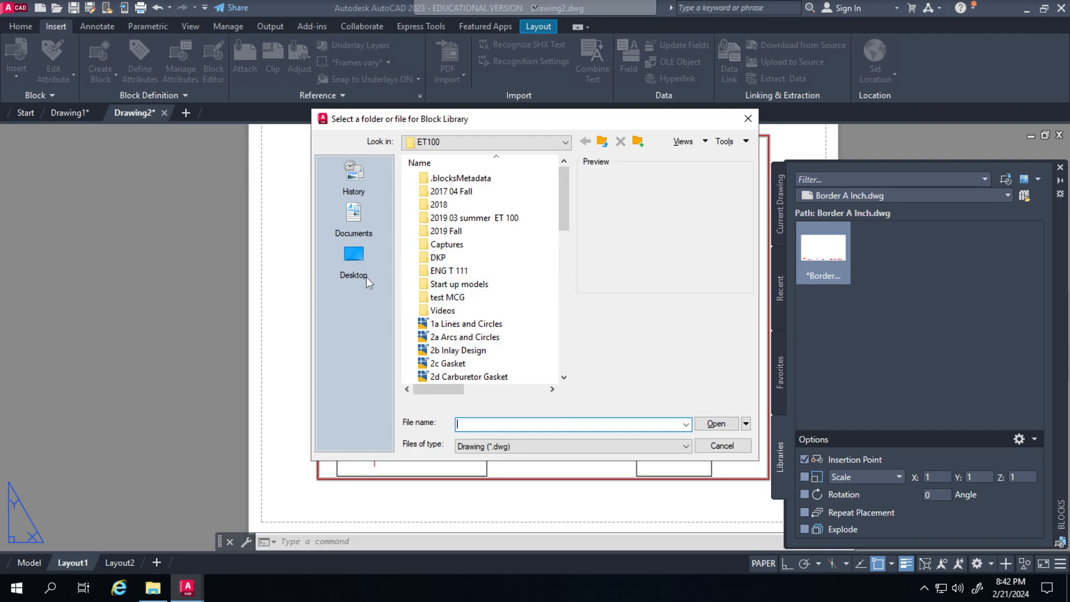
click(364, 259)
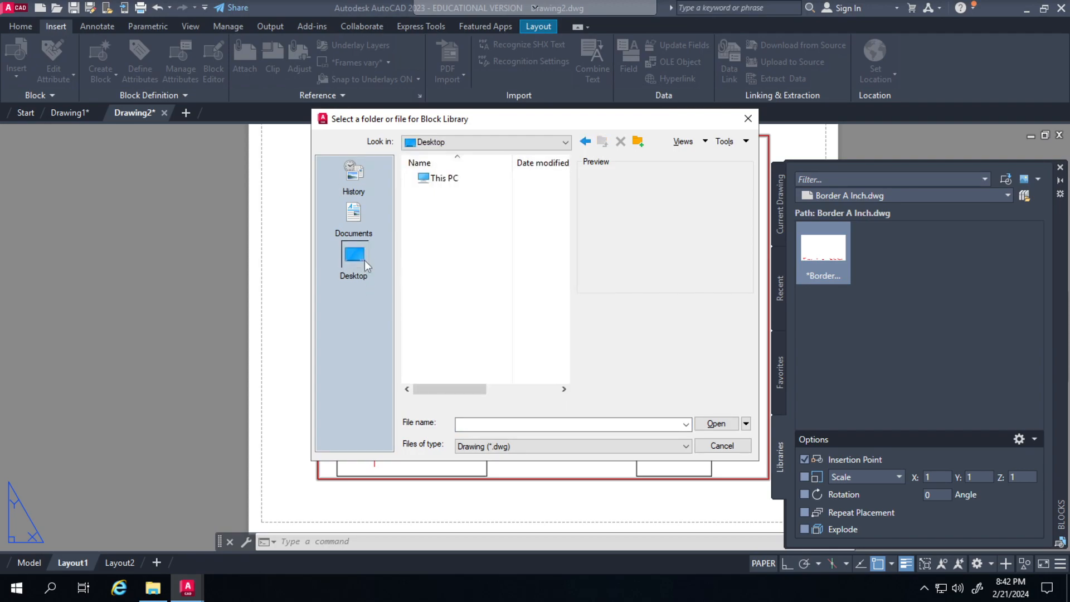
double_click(452, 186)
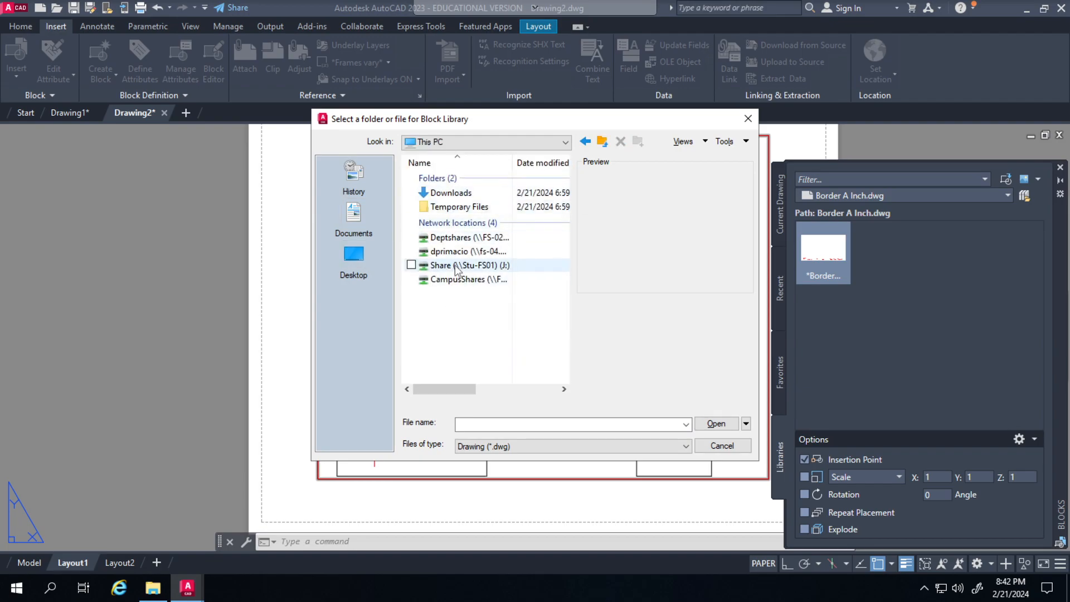
double_click(504, 267)
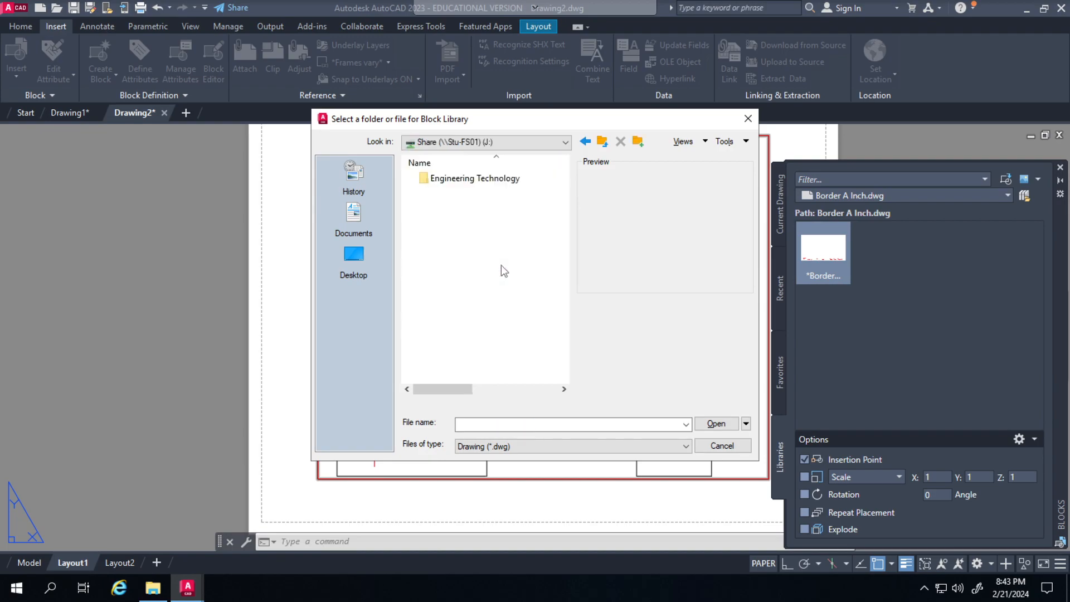
double_click(476, 185)
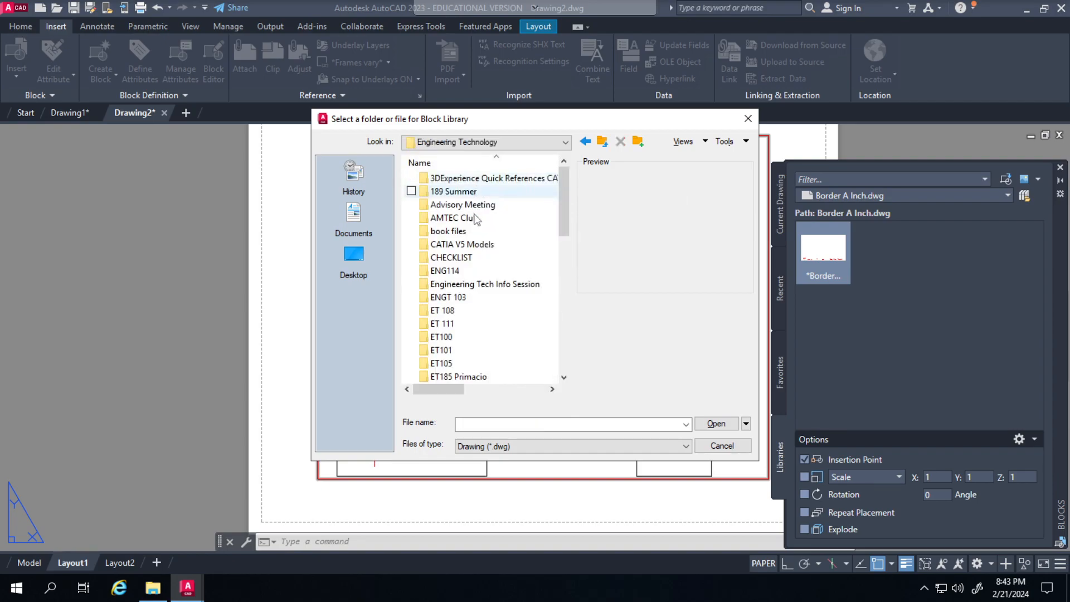
click(467, 346)
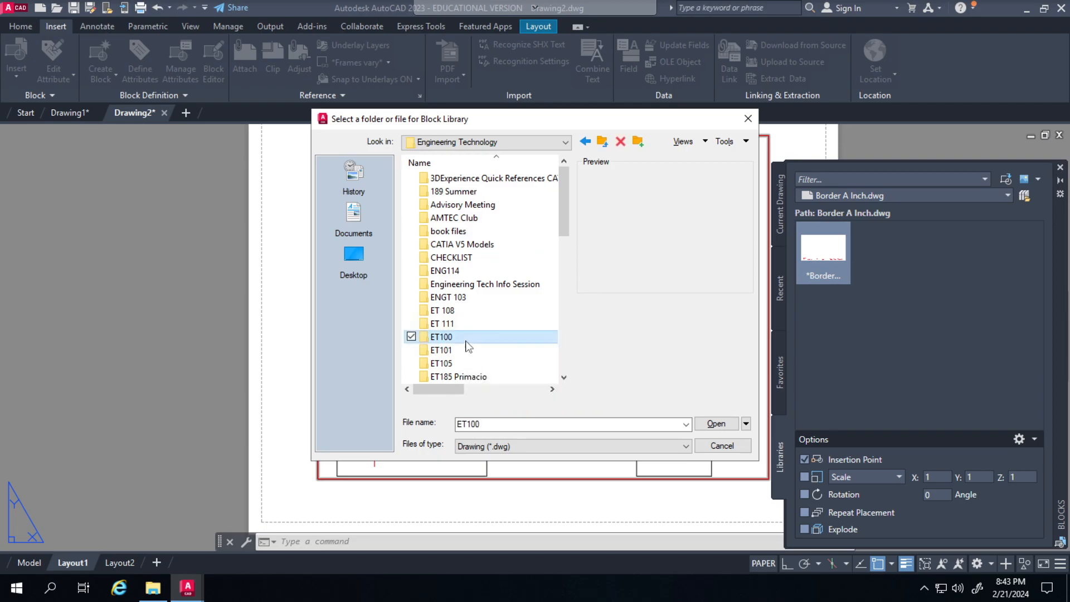
double_click(466, 342)
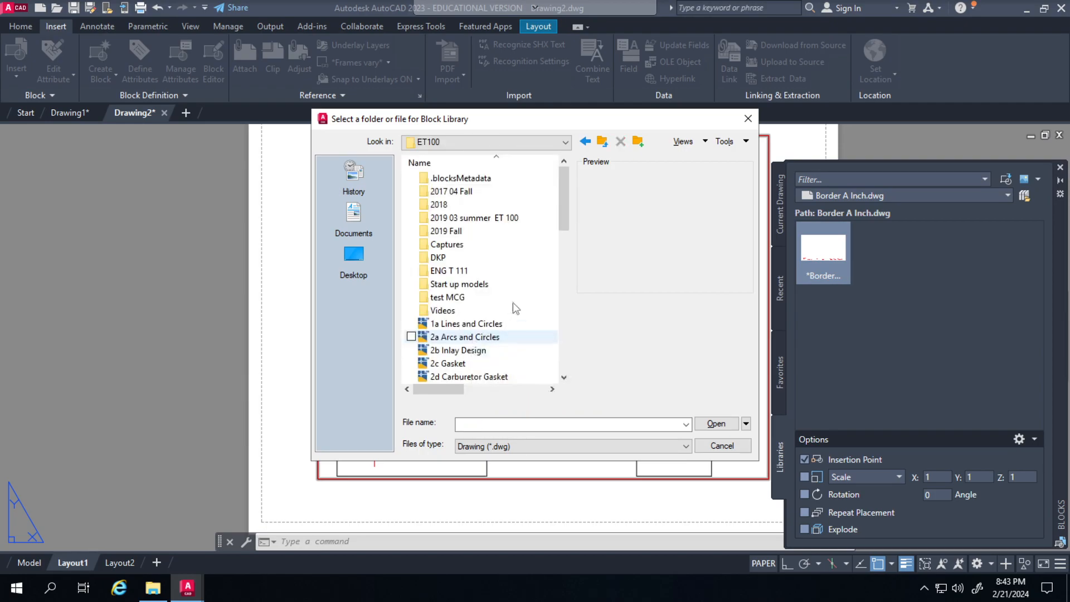
Load the Border A Inch drawing from the ET100 folder as the block library
drag(563, 222, 565, 377)
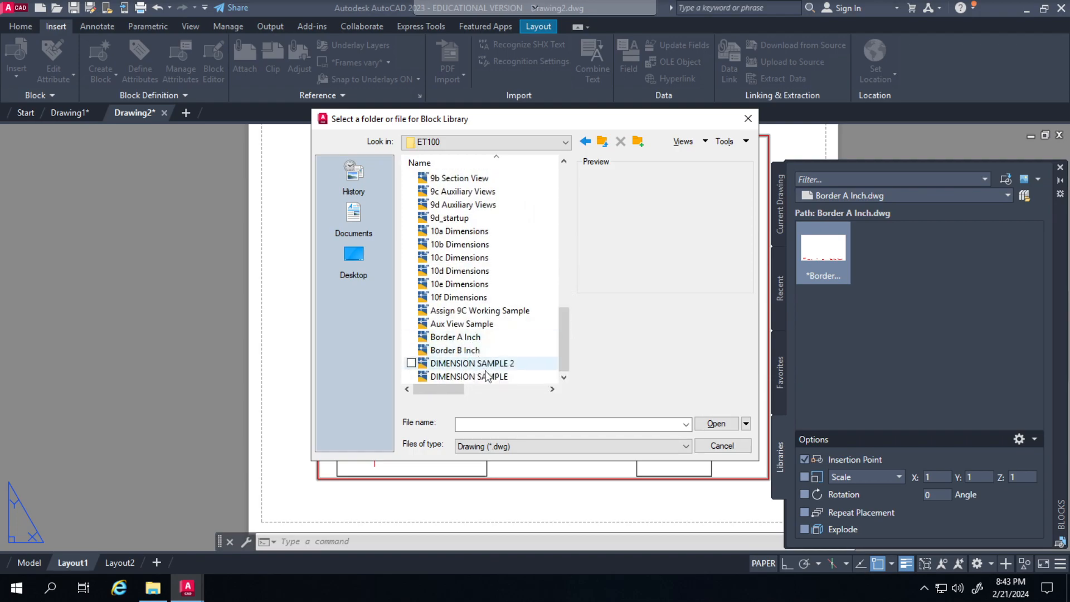
click(475, 340)
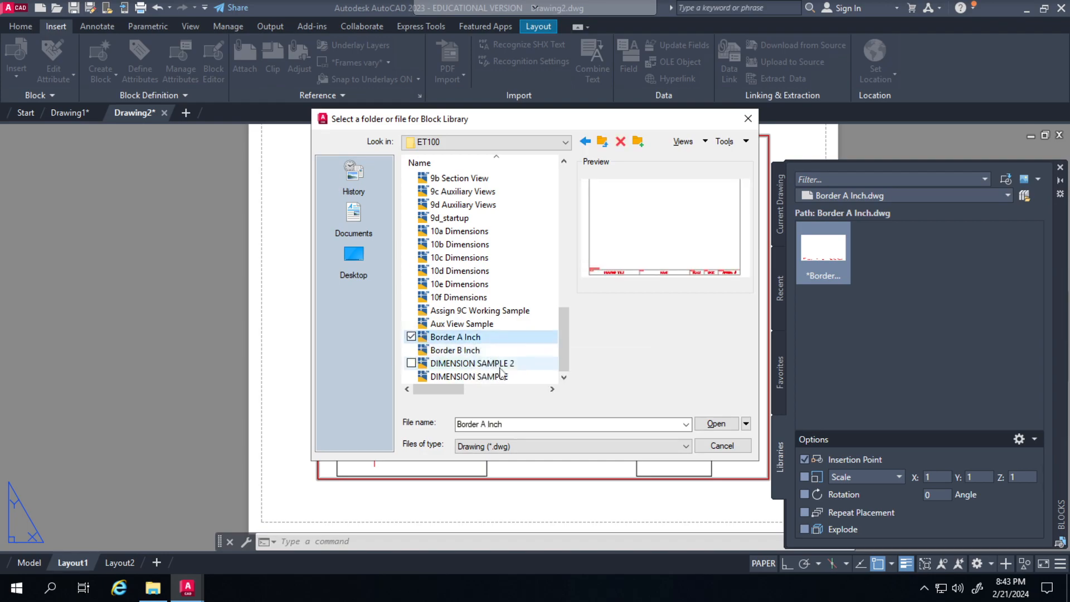
click(716, 424)
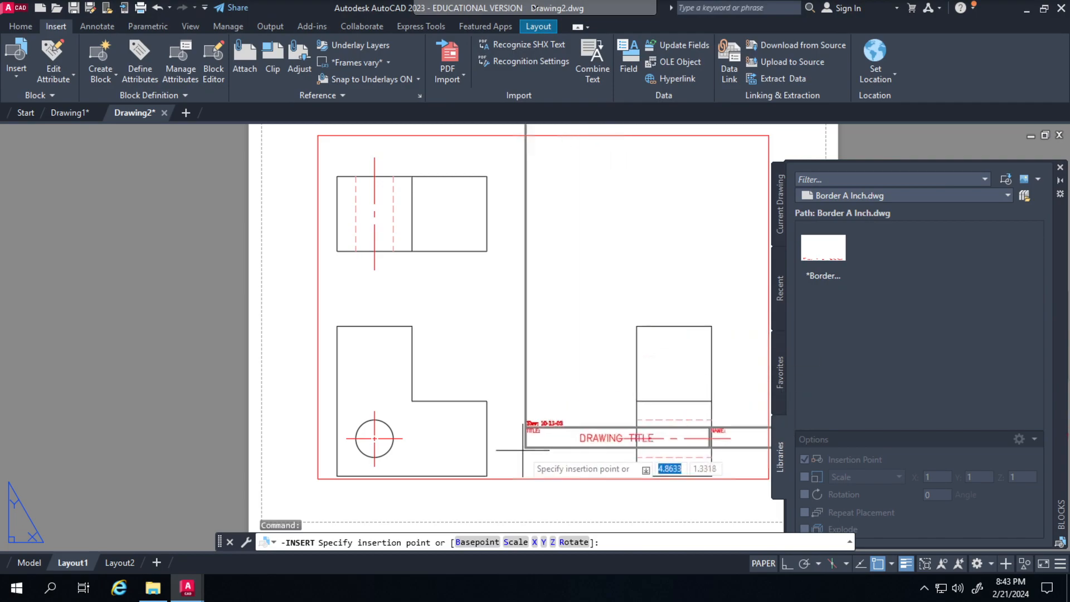
Place the Border A Inch title block on Layout1 with its lower-left corner at the corner of the sheet's printable area
scroll(311, 473, down, 2)
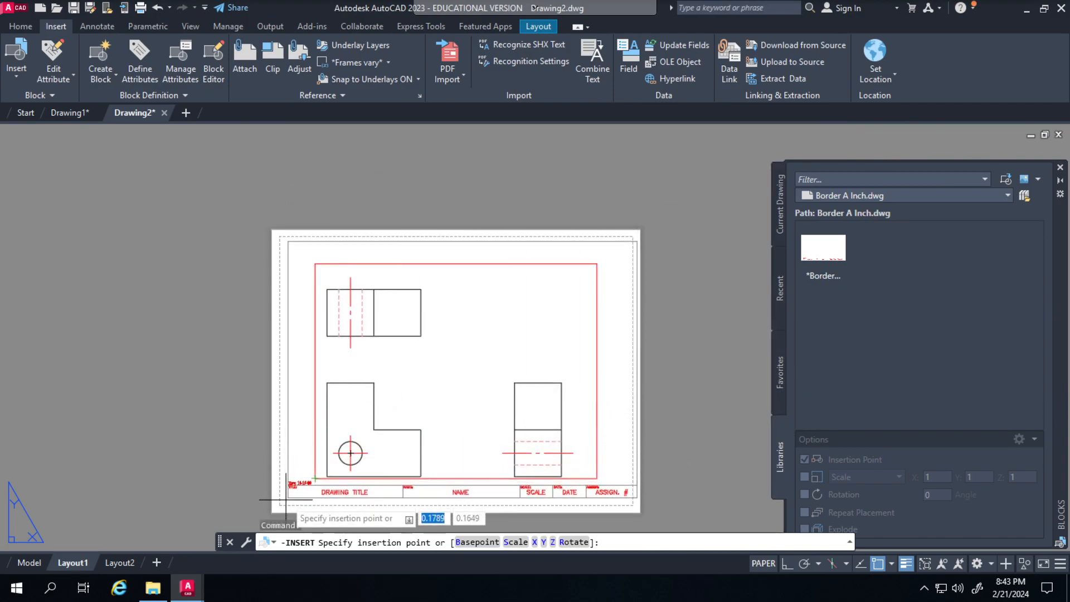
scroll(285, 500, up, 5)
middle_drag(260, 465, 370, 294)
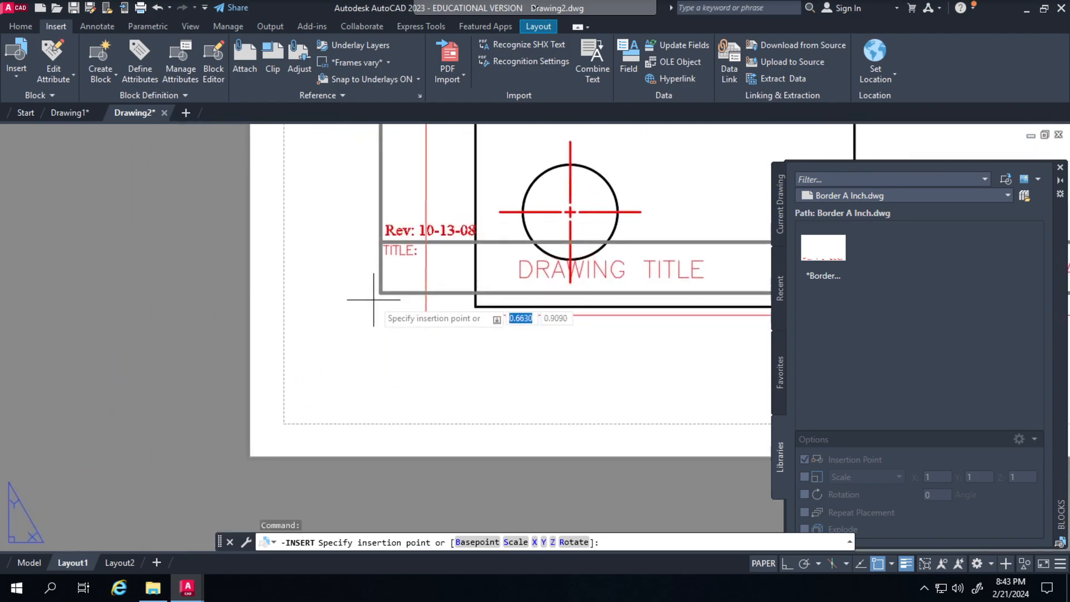
click(279, 430)
scroll(436, 445, down, 4)
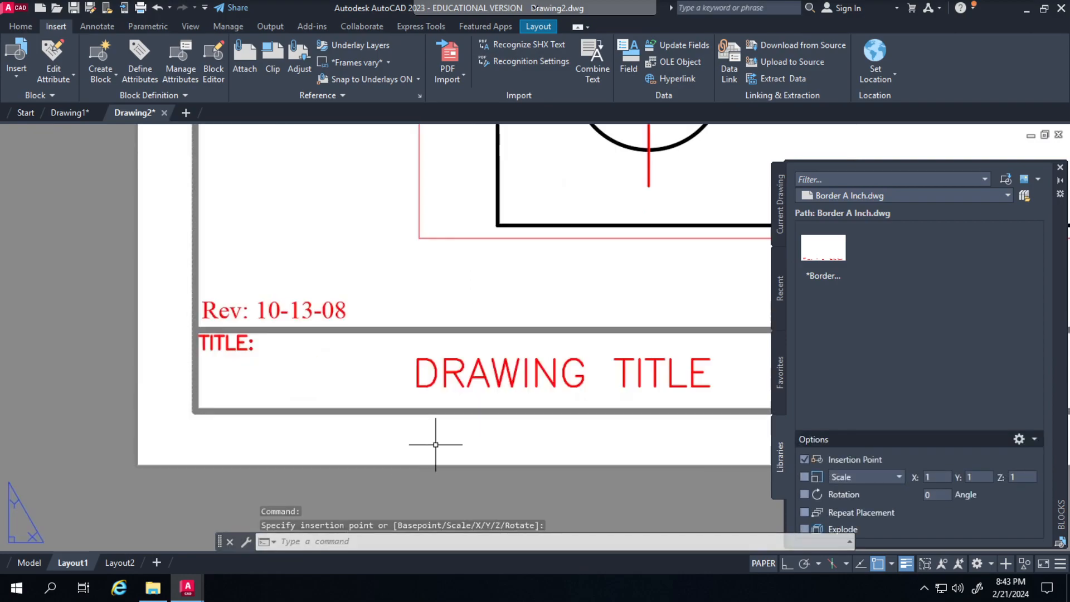
scroll(432, 437, down, 3)
middle_drag(504, 437, 418, 437)
scroll(392, 430, up, 3)
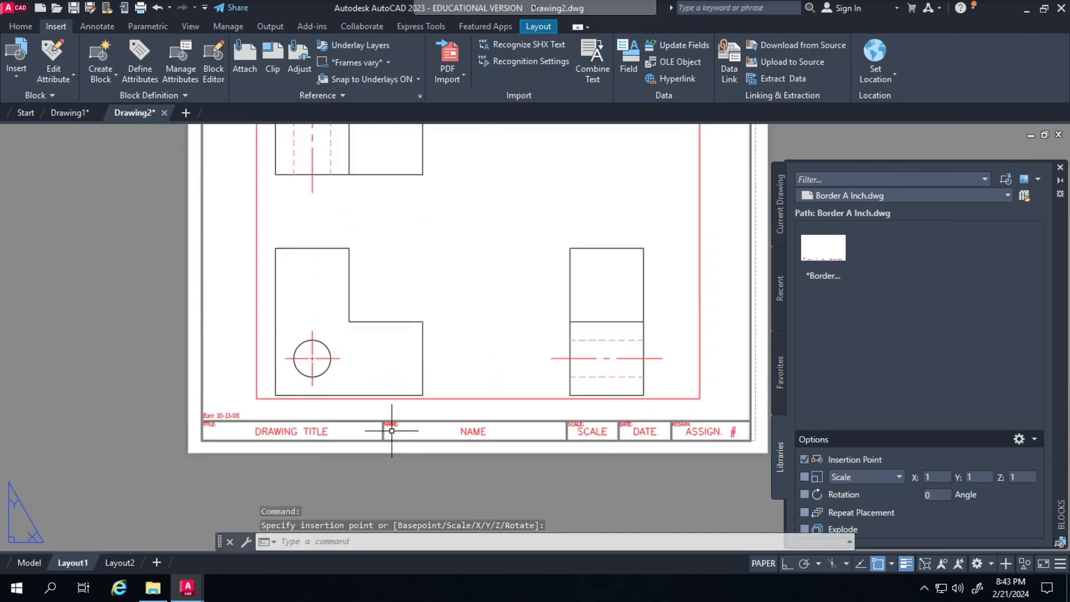
Close the Blocks palette to clear the view of the sheet
click(392, 430)
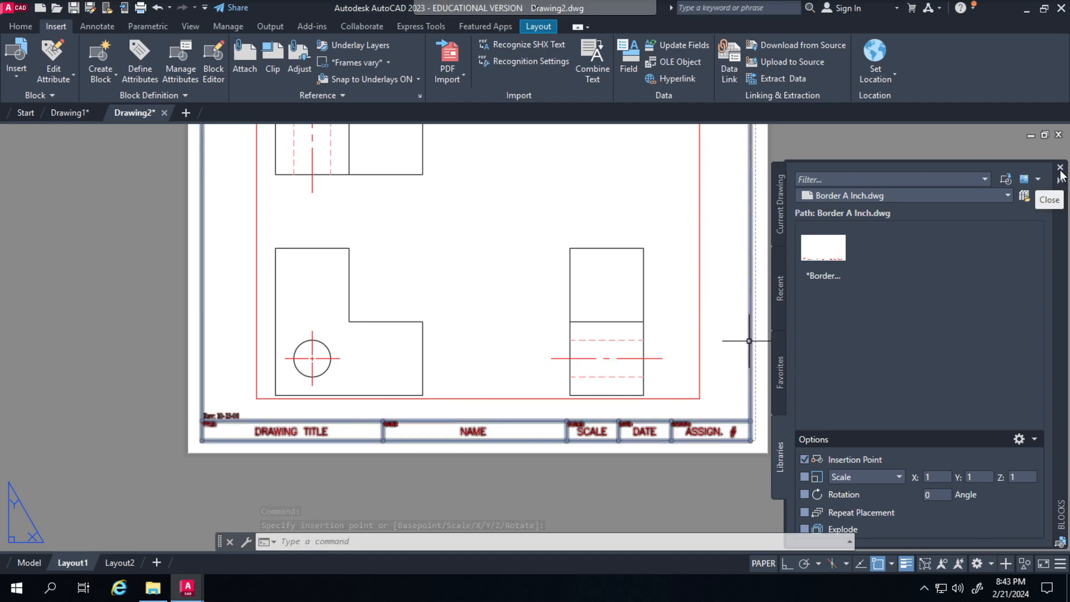
click(1060, 169)
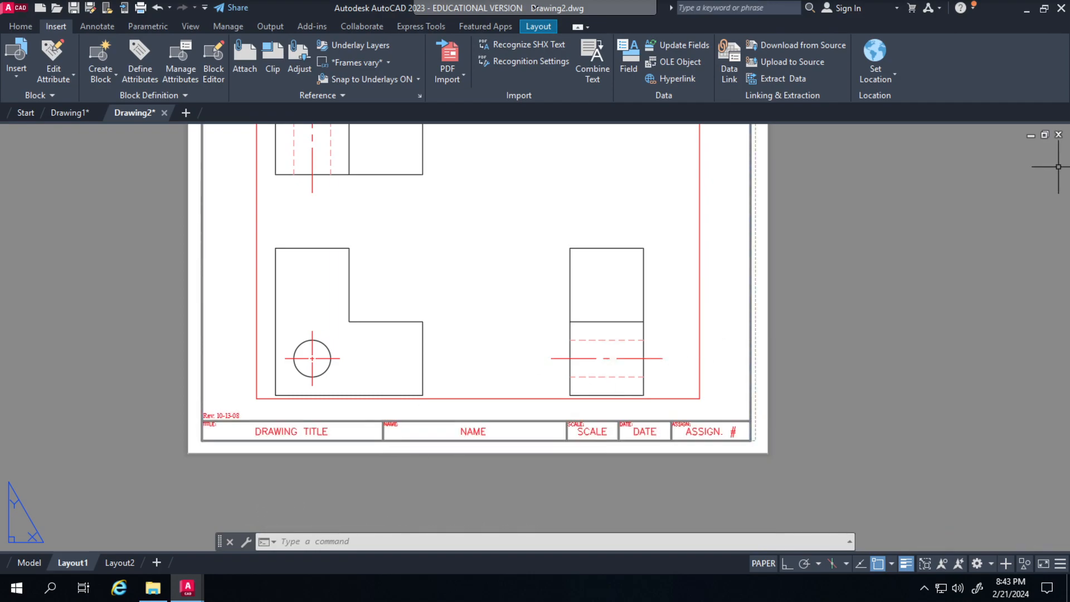
mouse_move(499, 332)
middle_down()
mouse_move(504, 401)
mouse_move(502, 330)
middle_up()
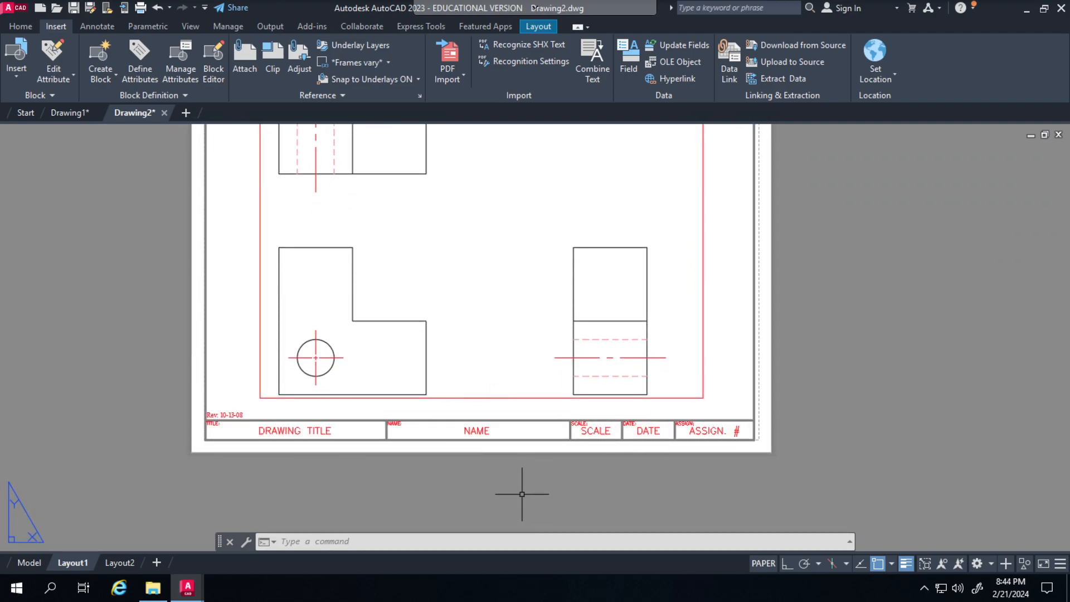
Explode the inserted title block into separate lines and editable text objects
scroll(521, 494, up, 2)
click(446, 405)
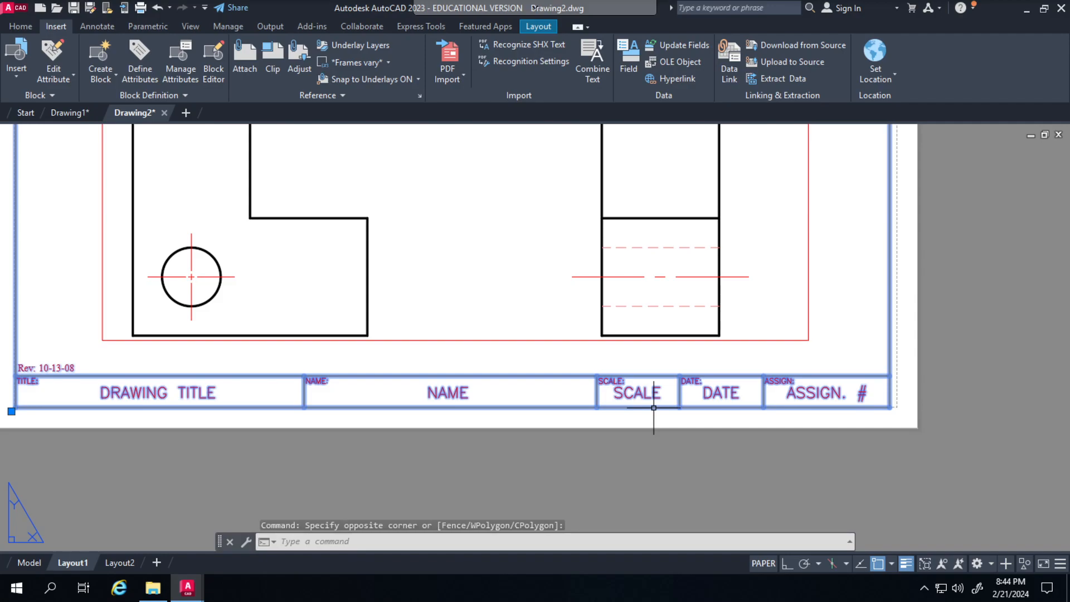
middle_drag(341, 437, 399, 507)
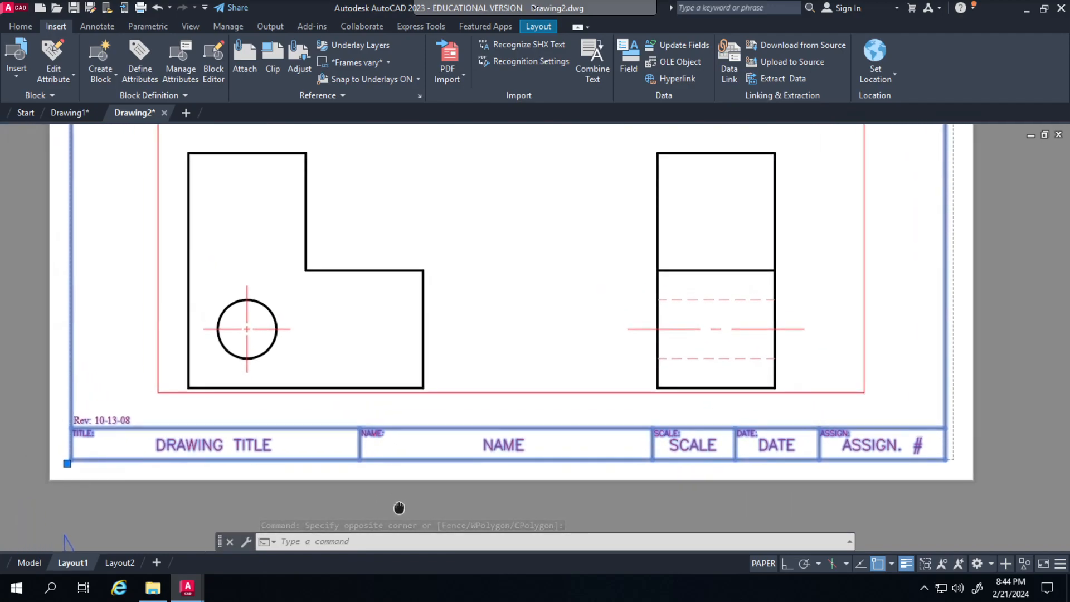
click(20, 26)
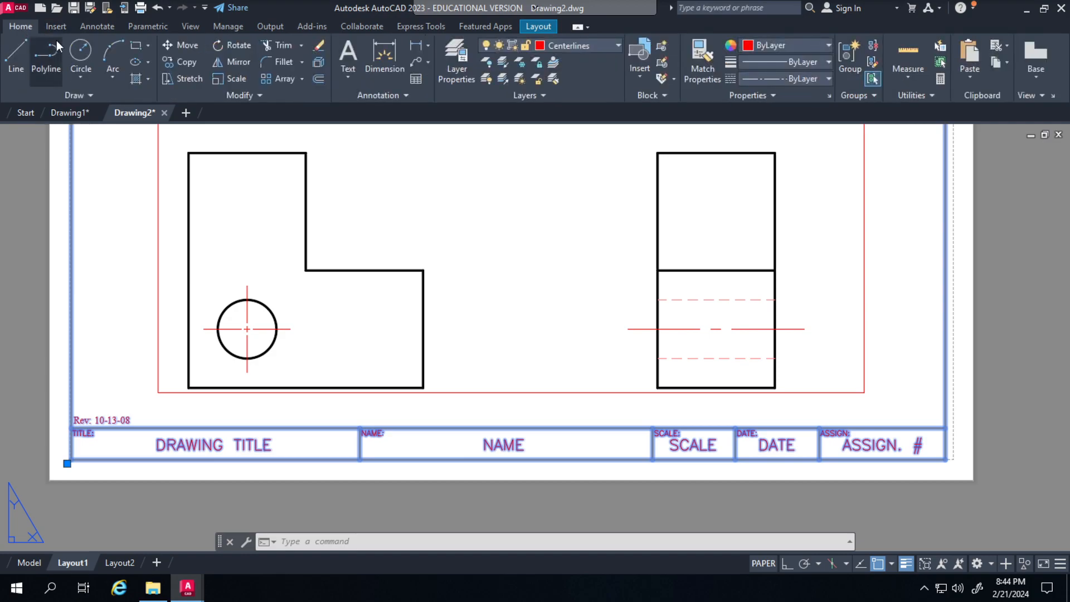
click(315, 63)
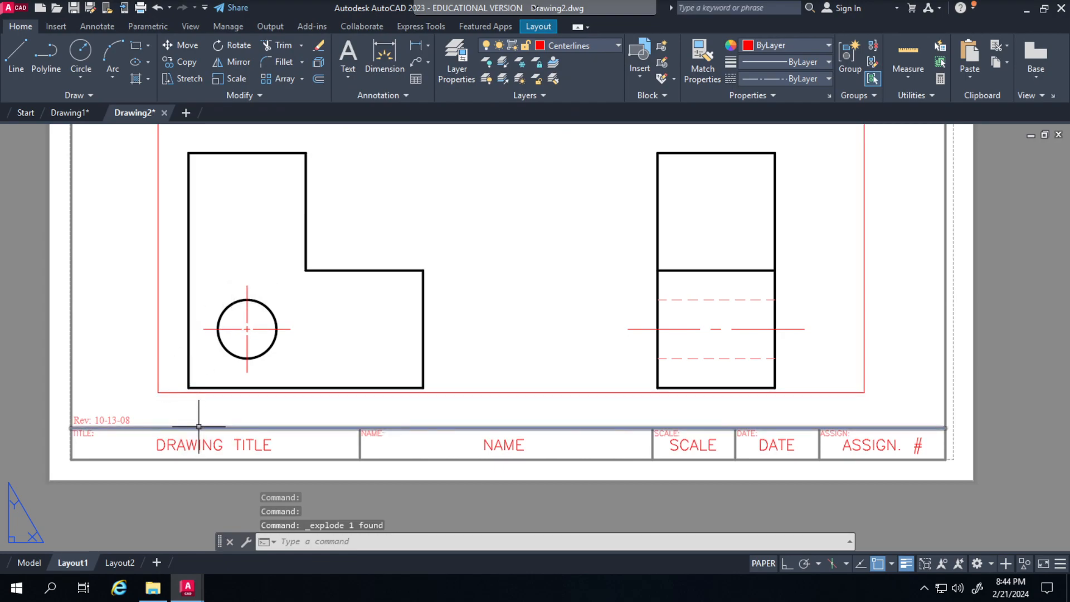
click(248, 444)
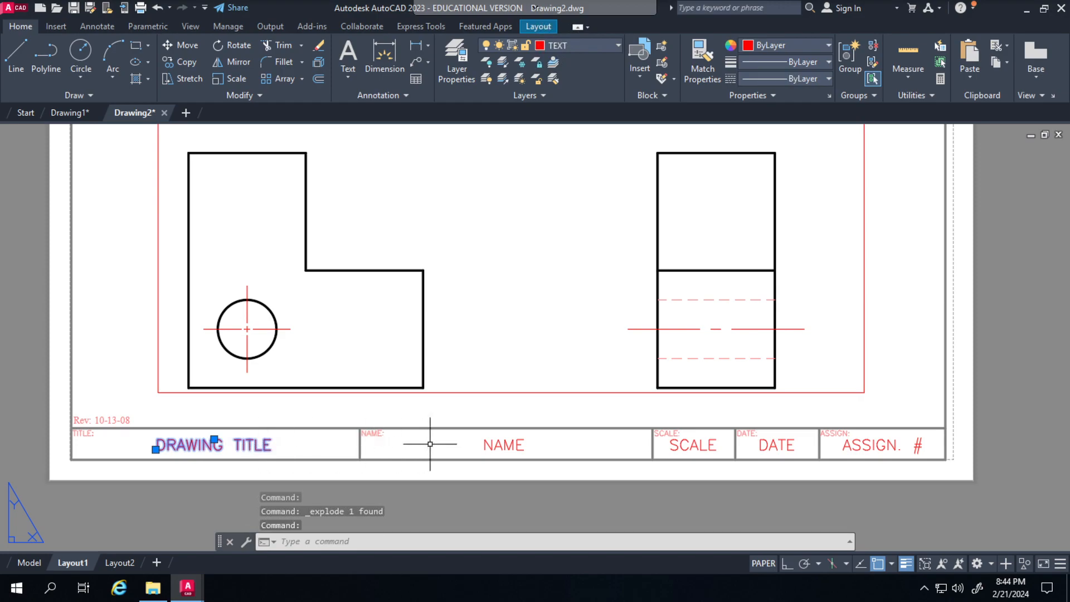
click(513, 444)
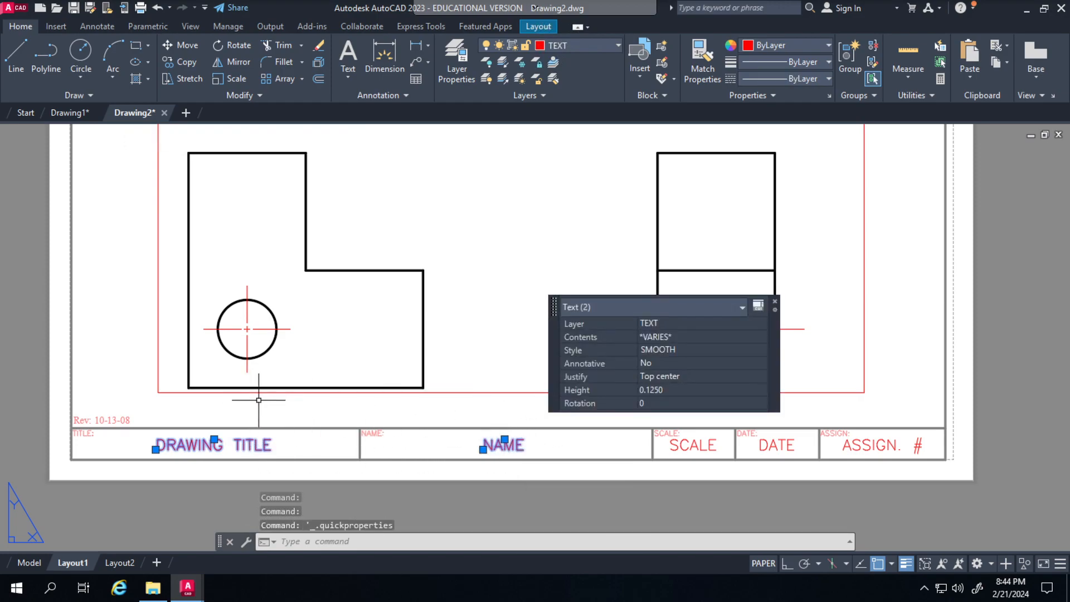
click(496, 446)
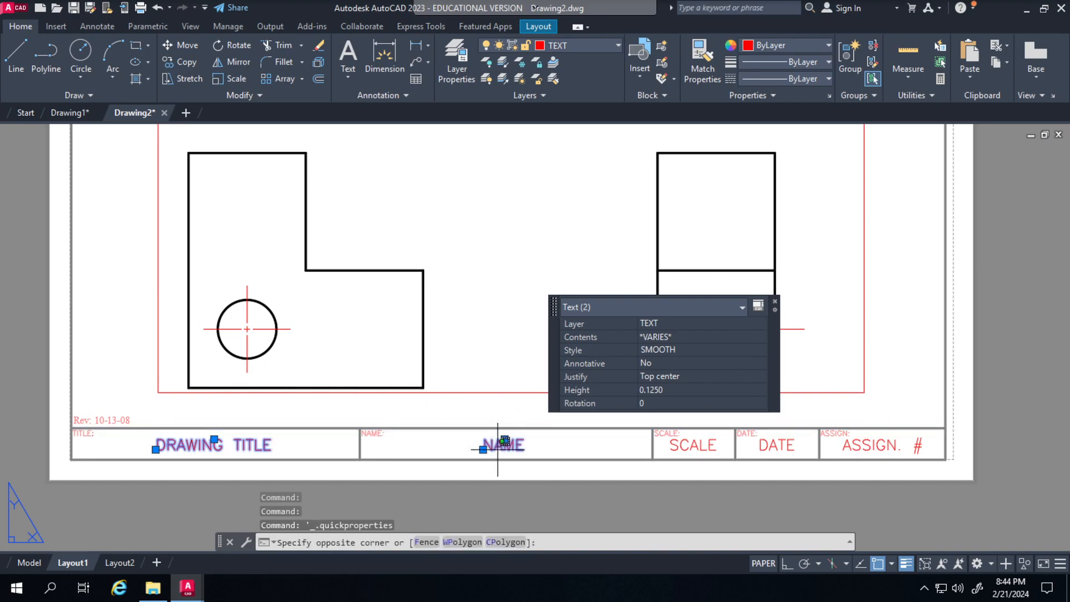
click(505, 444)
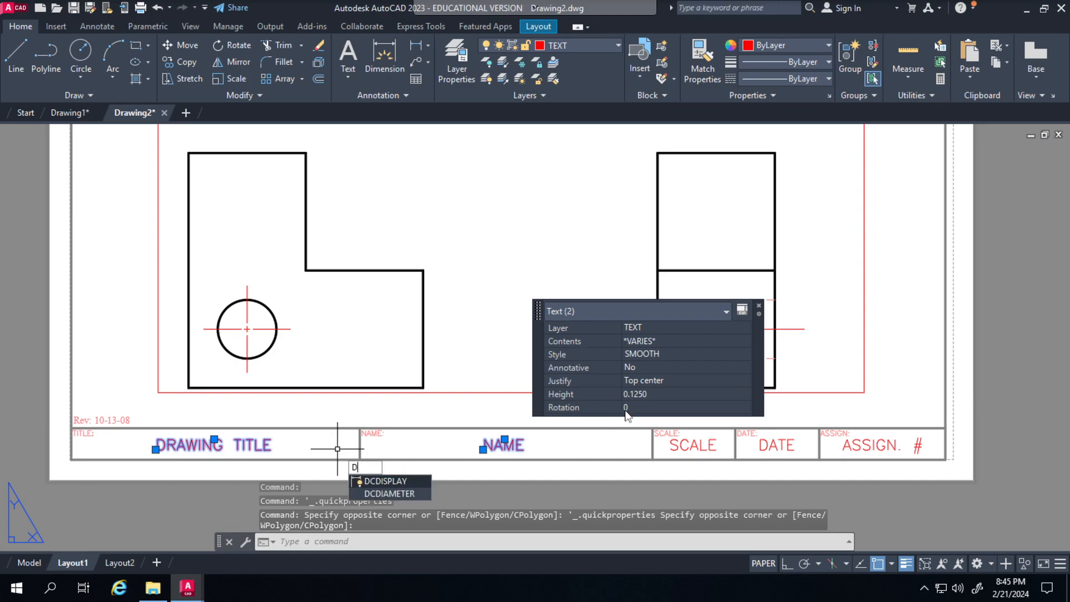
key(BackSpace)
click(547, 444)
scroll(482, 458, up, 2)
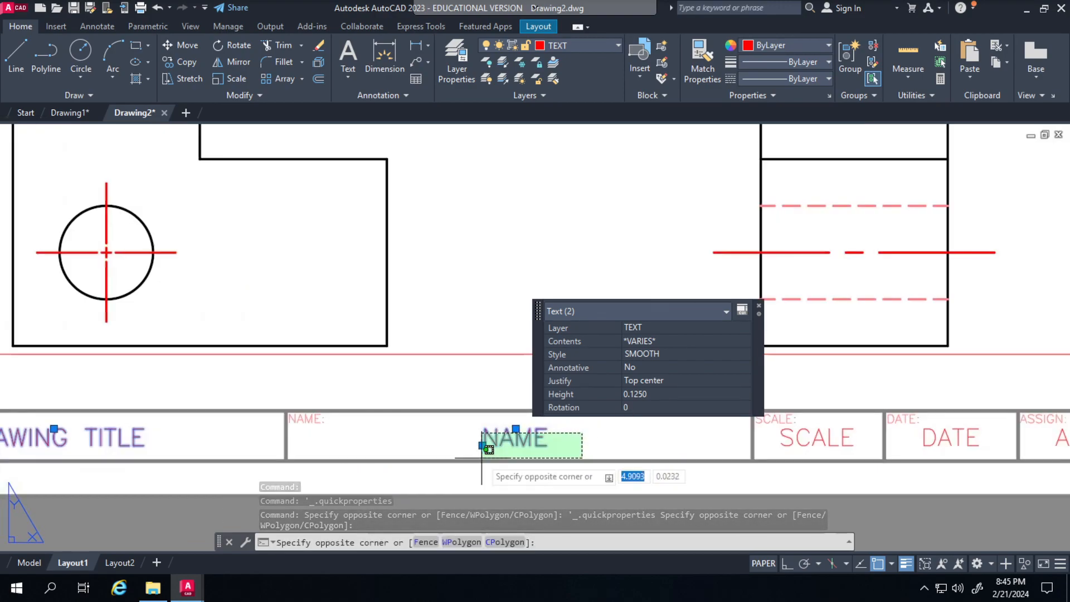
scroll(483, 458, up, 6)
click(331, 440)
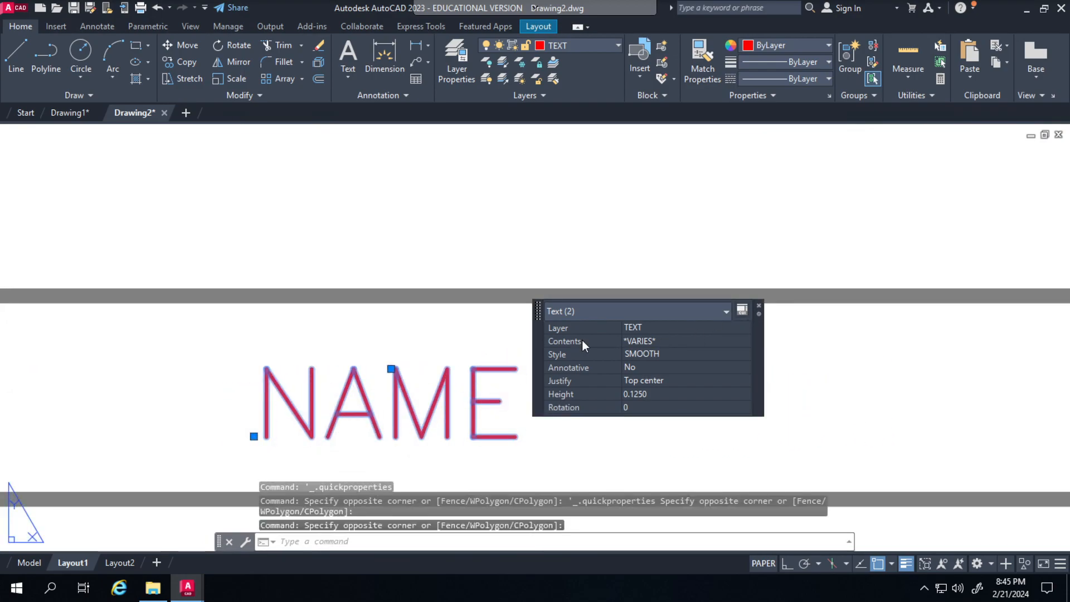
click(373, 421)
click(370, 411)
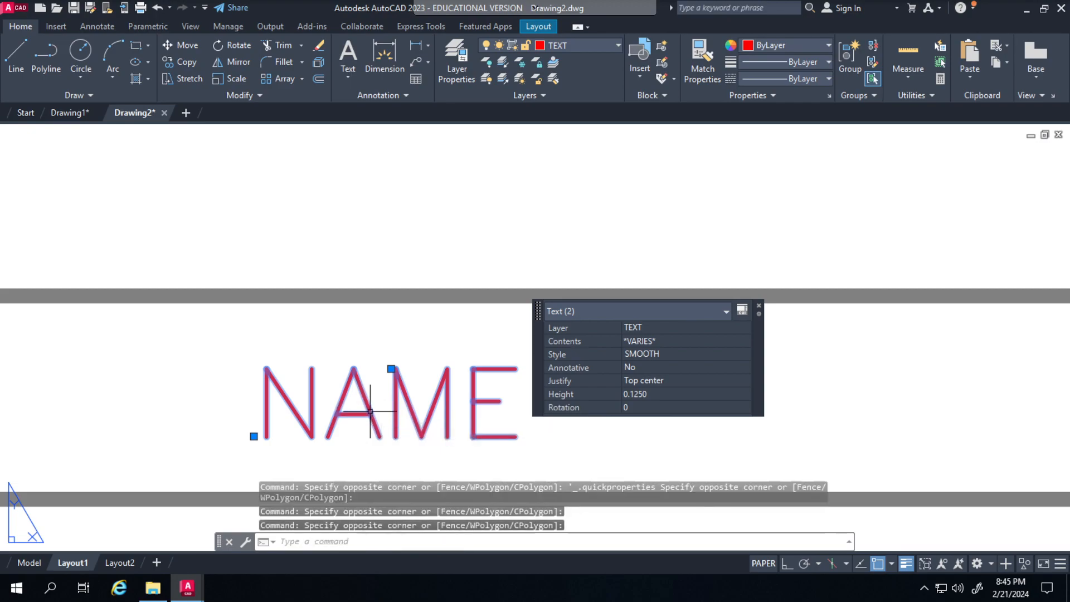
key(Escape)
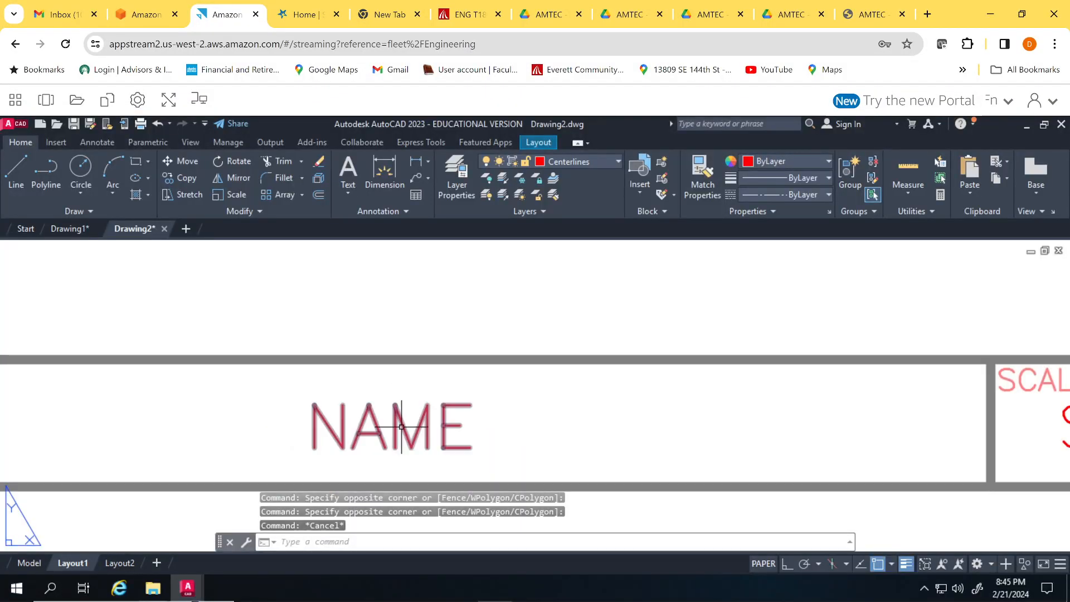
Replace the NAME placeholder text in the title block with the drafter's full name in capital letters
click(402, 418)
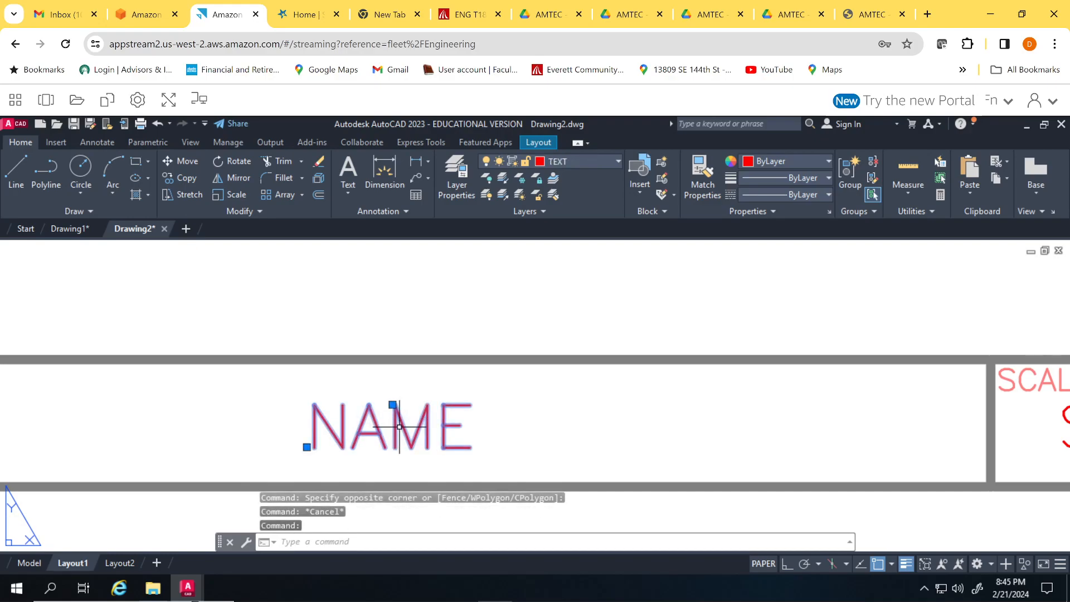
double_click(402, 421)
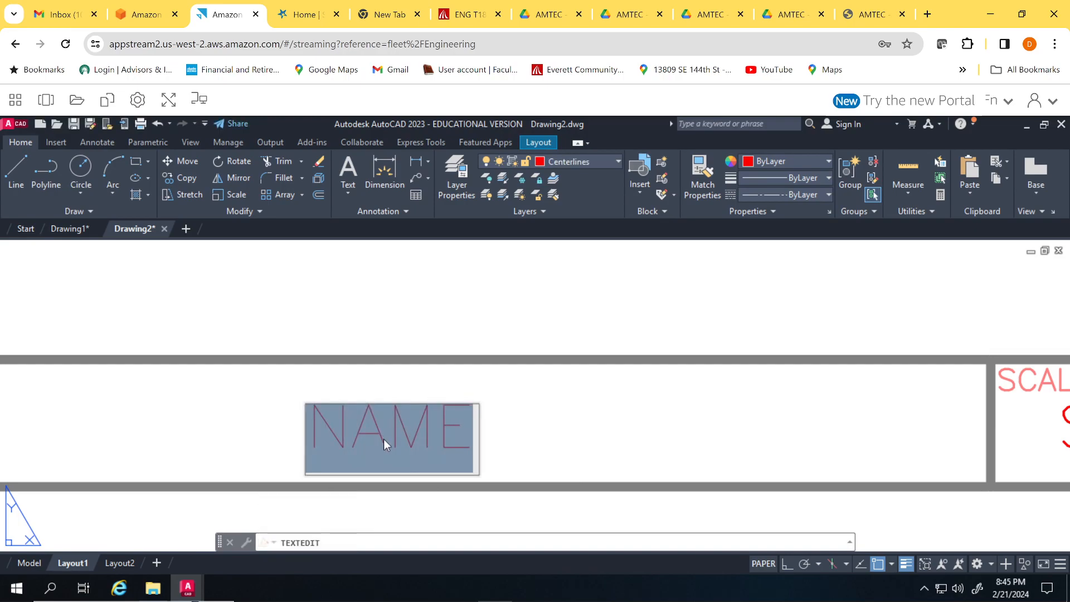
key(Caps_Lock)
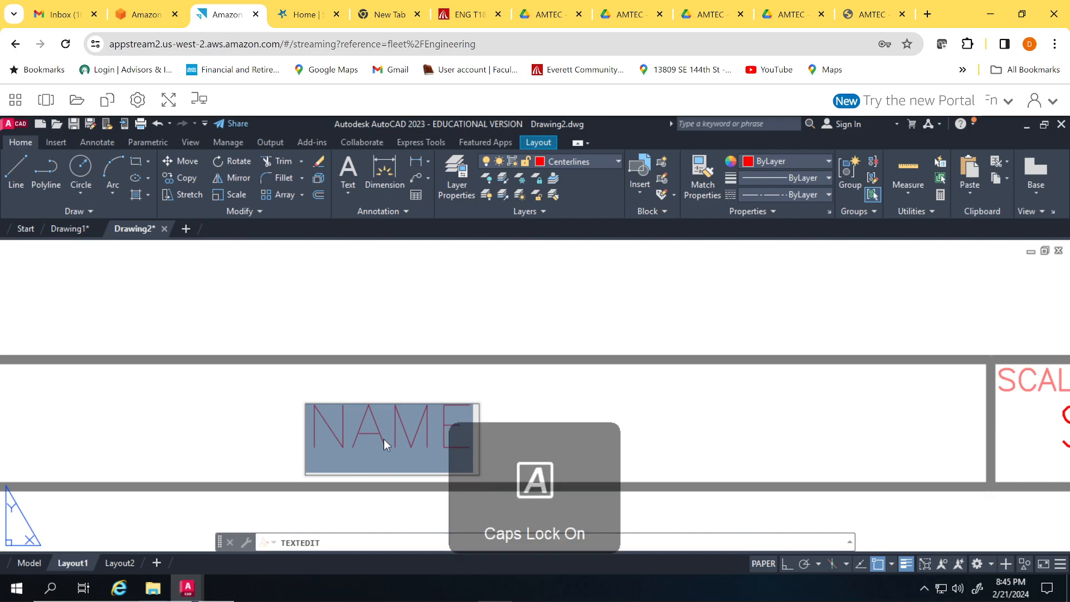
text(DAVID PRIMACI)
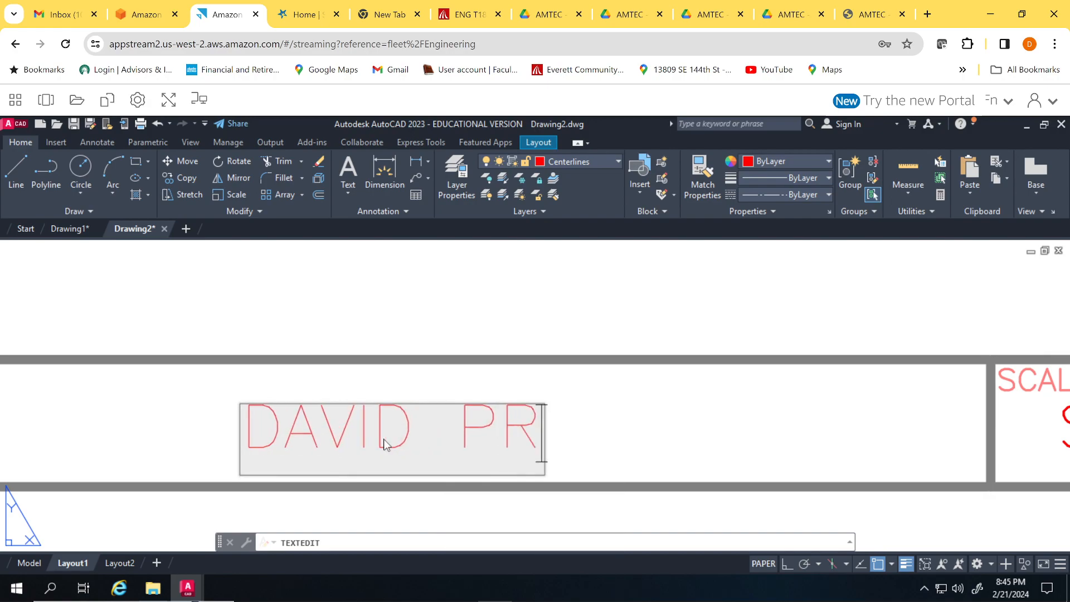
key(Return)
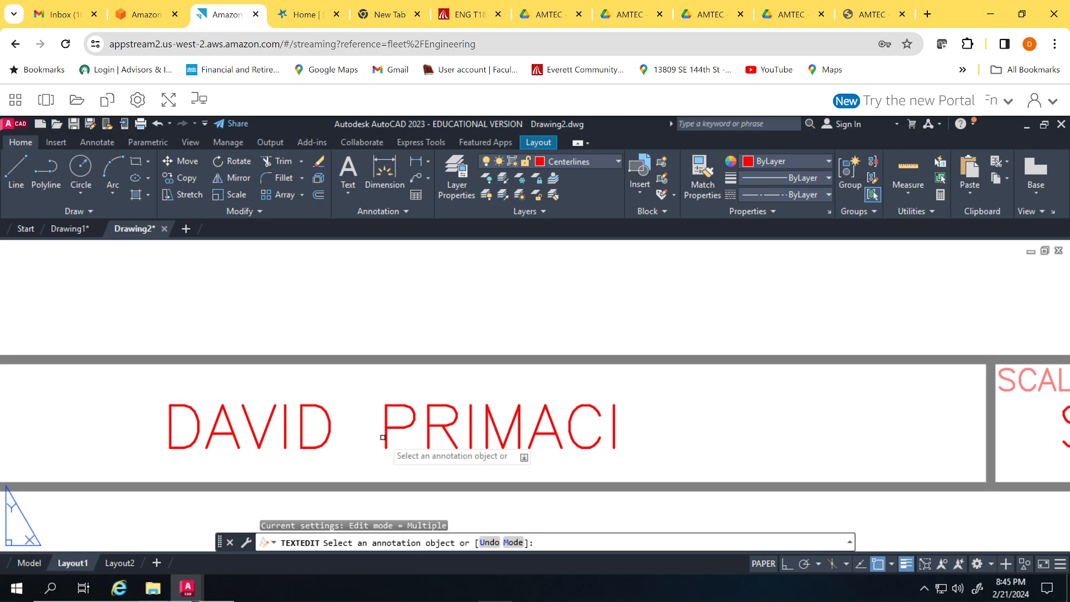
Reopen the drafter's name text in the title block and add the missing final letter of the surname
click(609, 425)
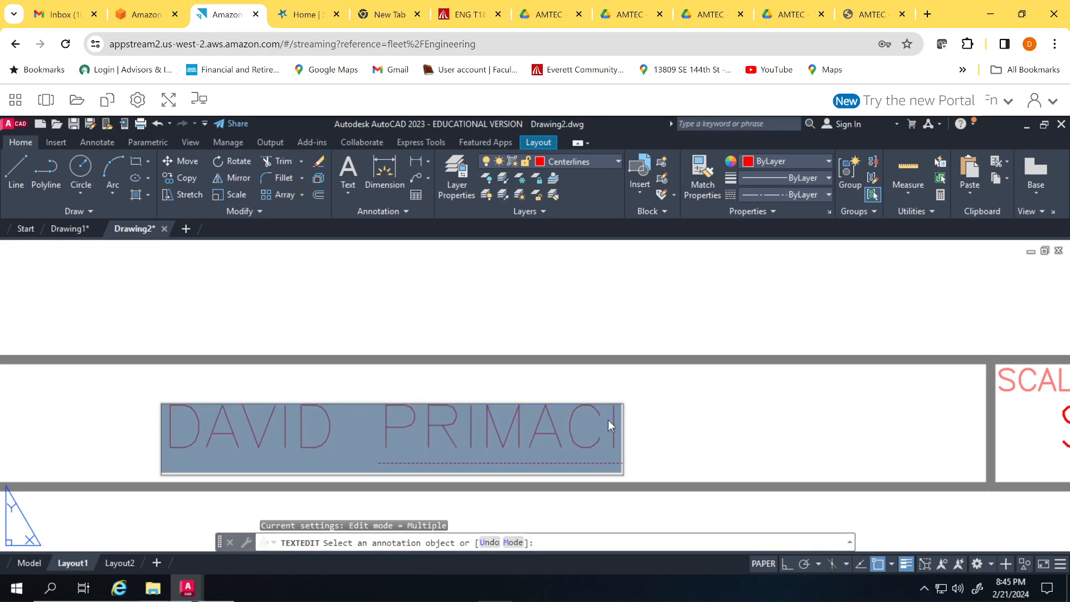
key(Right)
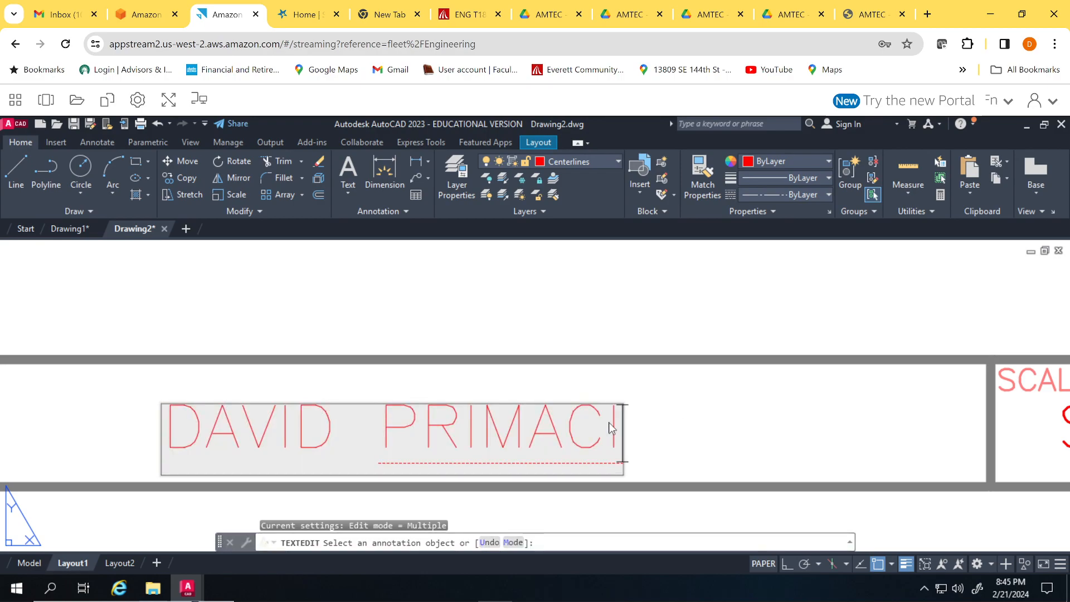
text(P)
key(BackSpace)
text(O)
scroll(569, 442, down, 5)
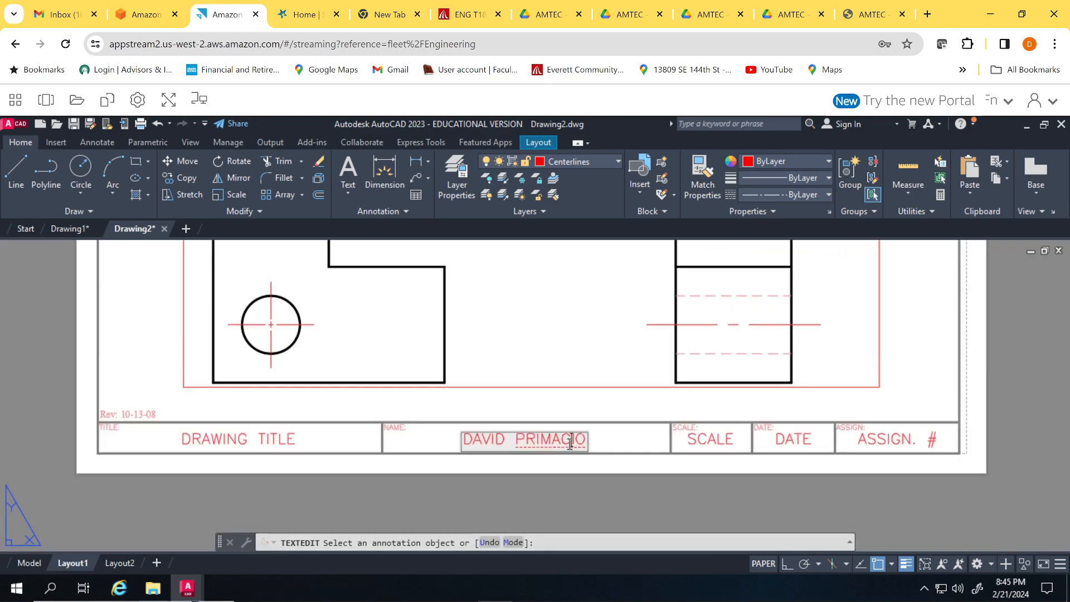
scroll(569, 442, down, 3)
middle_drag(544, 442, 436, 442)
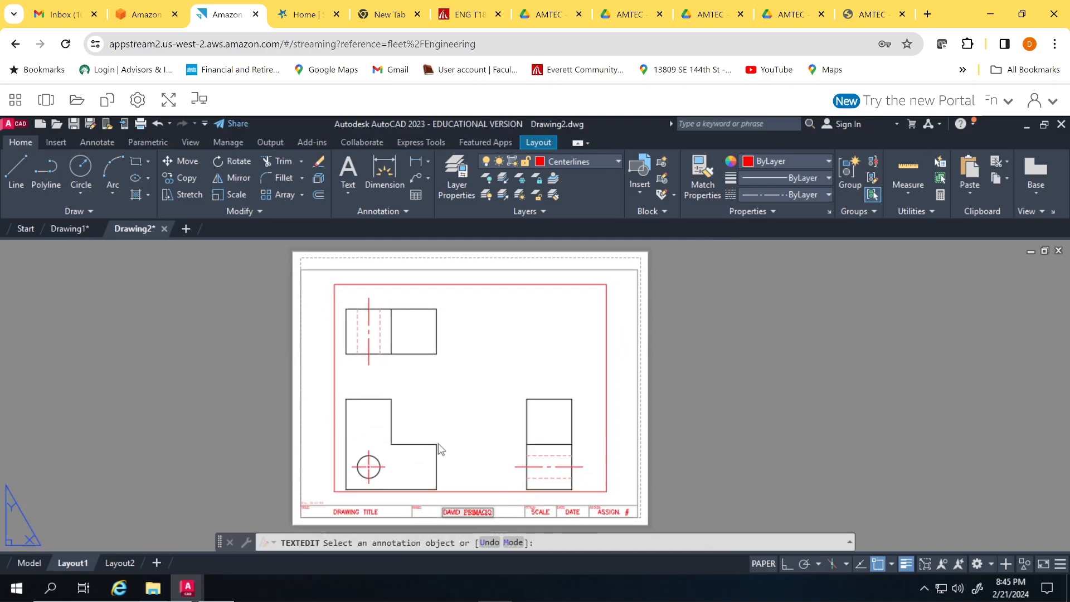